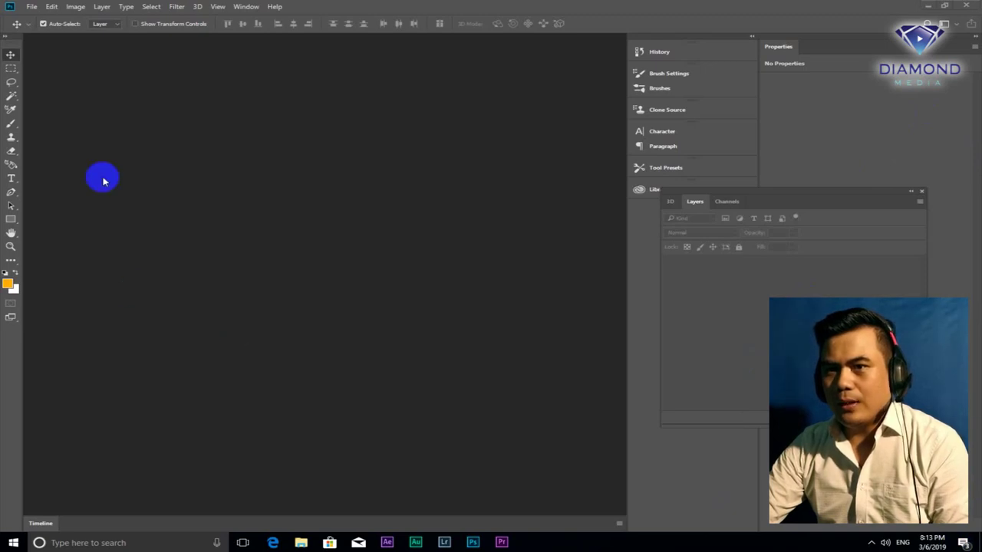
Create a new HDTV 1080p document: 1920×1080 px, 72 ppi, white background.
{"action": "left_click", "coordinate": [32, 8]}
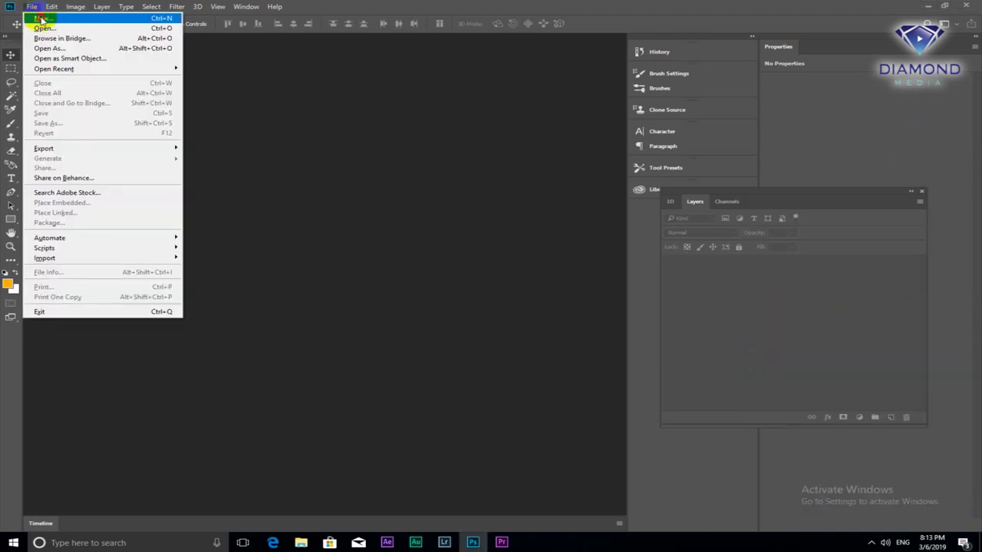
{"action": "left_click", "coordinate": [42, 18]}
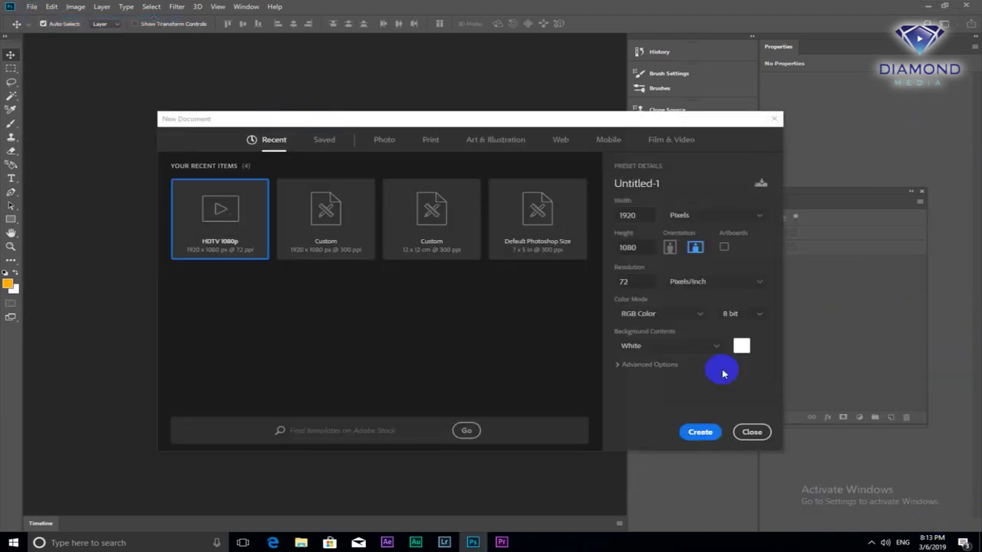
{"action": "left_click", "coordinate": [219, 251]}
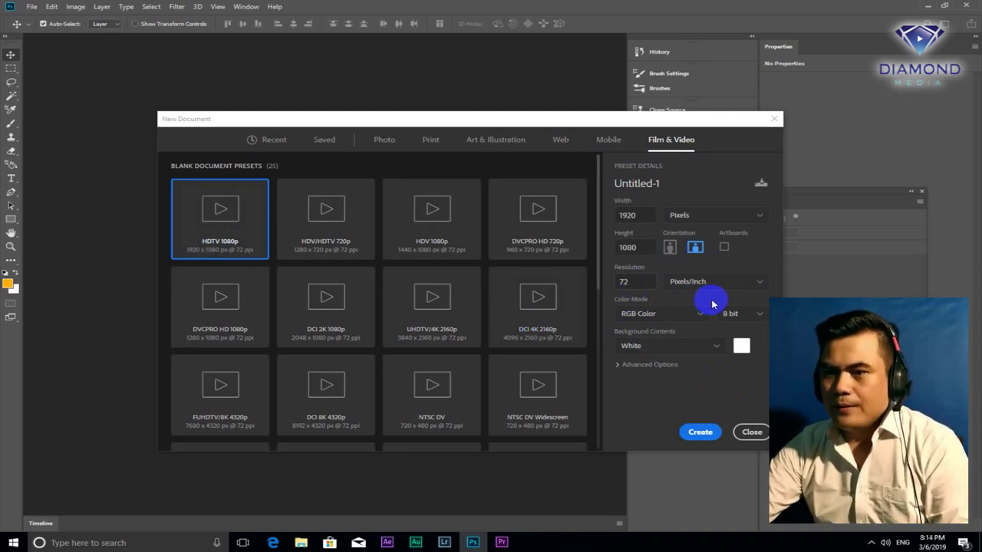
{"action": "left_click", "coordinate": [631, 282]}
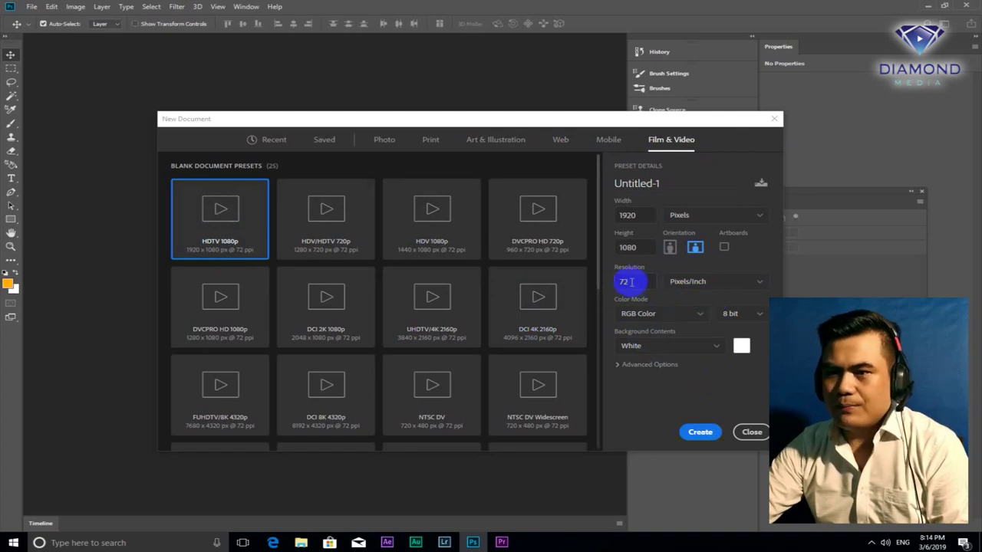
{"action": "left_click", "coordinate": [698, 432]}
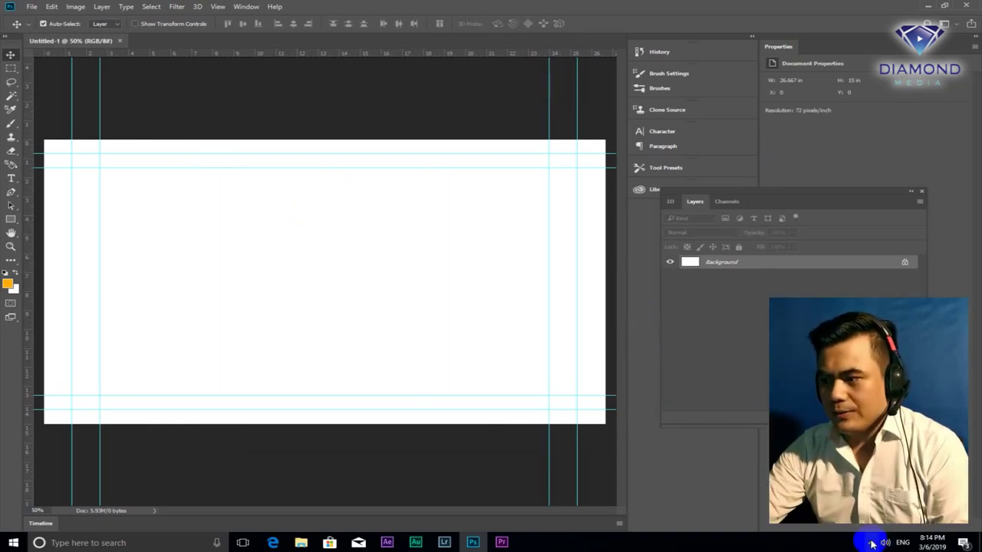
Switch input to Khmer and type the greeting សួស្តីឆ្នាំថ្មី in the Kh Koulen font.
{"action": "left_click", "coordinate": [903, 543]}
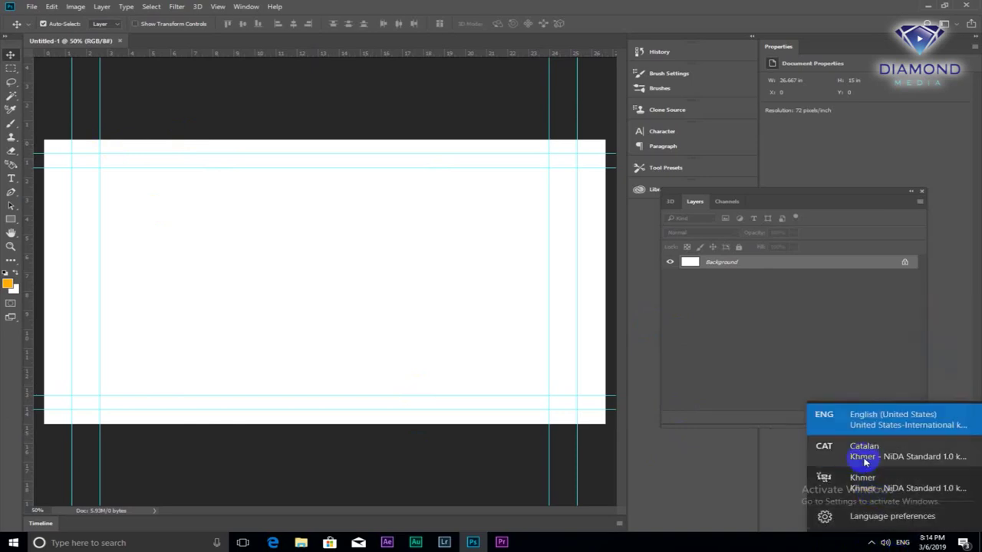
{"action": "left_click", "coordinate": [862, 478]}
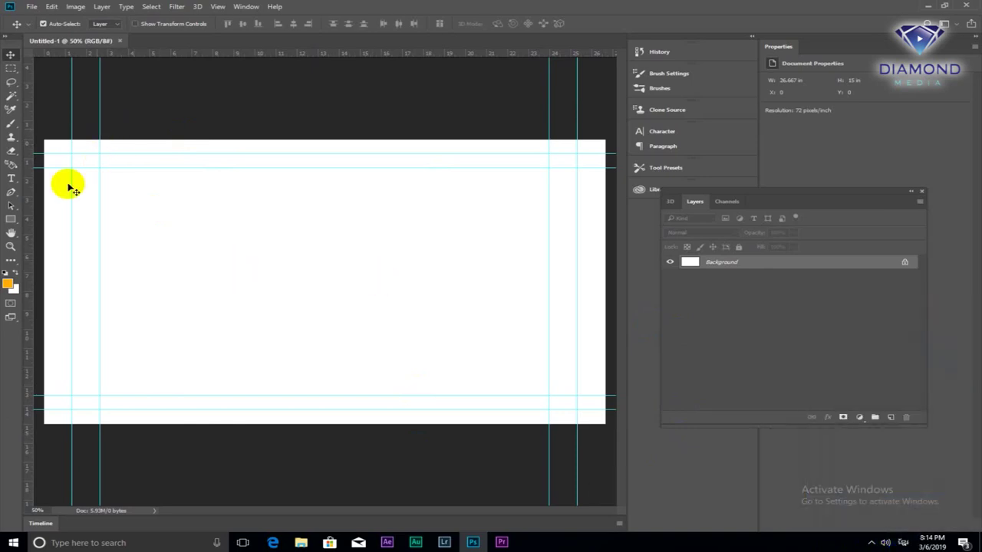
{"action": "left_click", "coordinate": [14, 181]}
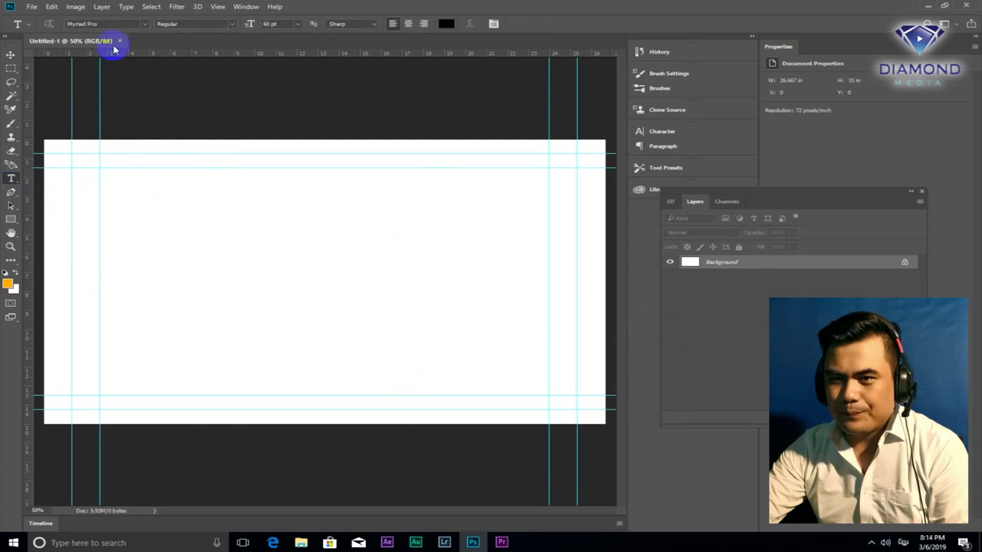
{"action": "left_click", "coordinate": [144, 24]}
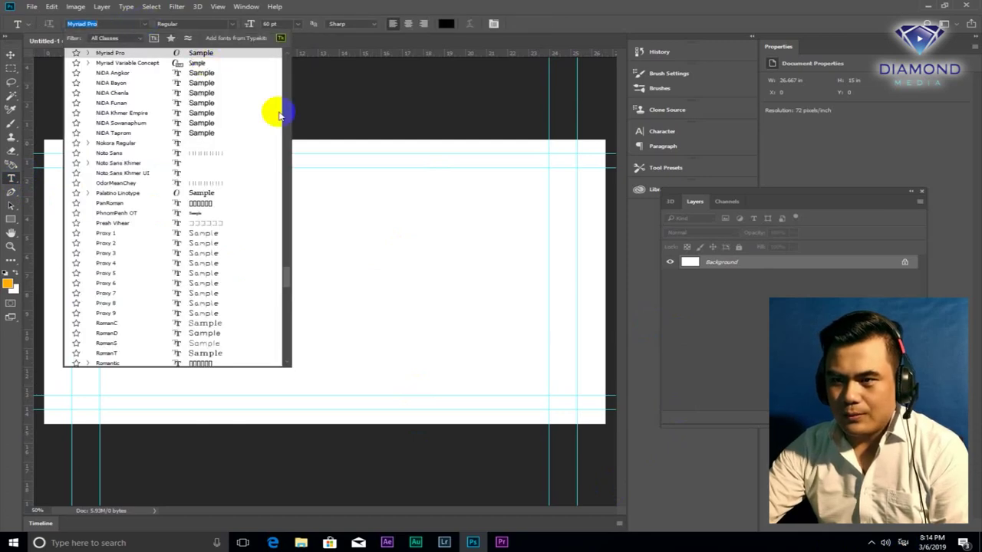
{"action": "scroll", "coordinate": [281, 274], "scroll_direction": "down", "scroll_amount": 5}
{"action": "left_click_drag", "start_coordinate": [293, 164], "coordinate": [293, 66]}
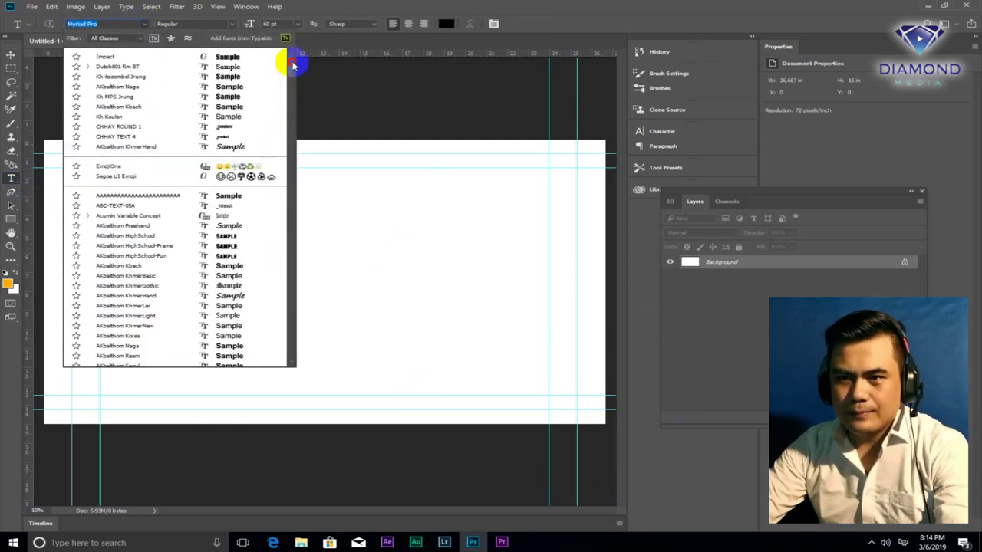
{"action": "left_click", "coordinate": [131, 116]}
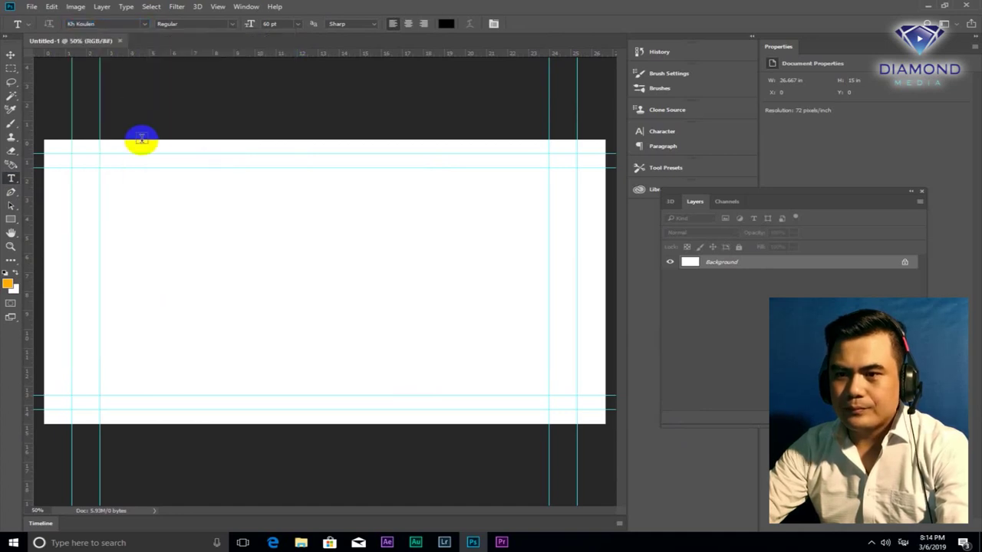
{"action": "left_click", "coordinate": [159, 295]}
{"action": "type", "text": "សួស្តីឆ្នា"}
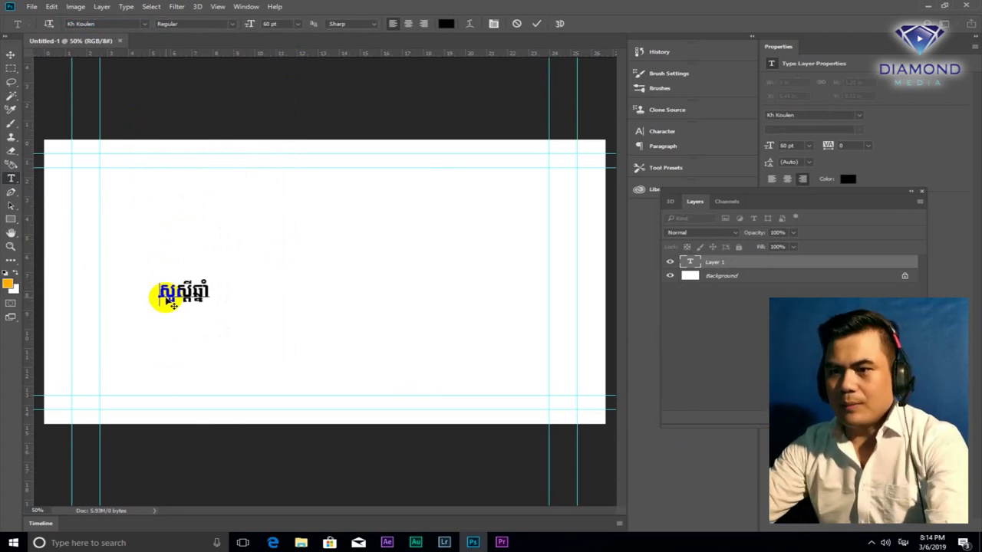
{"action": "type", "text": "ំថ្មី"}
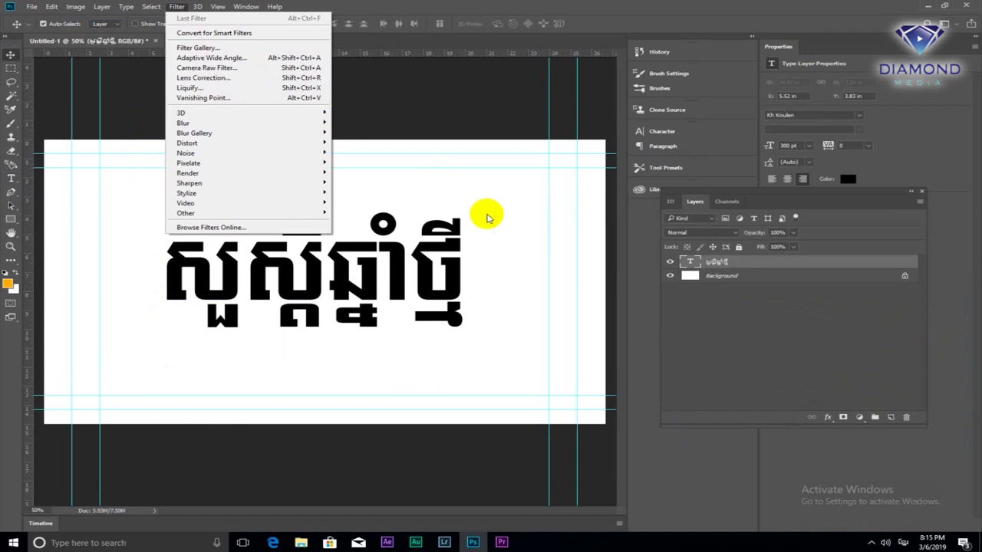
Convert the greeting text layer into a new 3D extrusion.
{"action": "left_click", "coordinate": [441, 240]}
{"action": "left_click", "coordinate": [304, 224]}
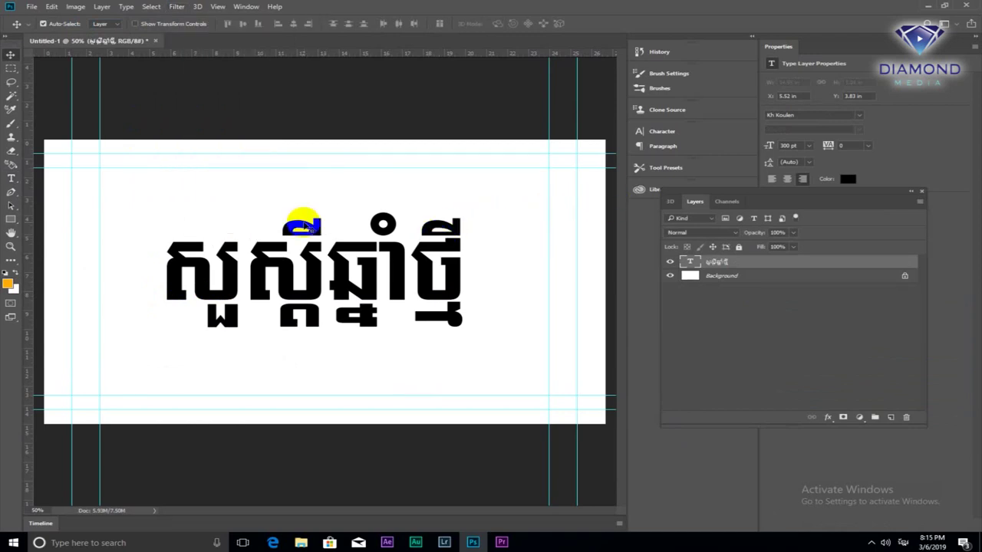
{"action": "left_click", "coordinate": [322, 264]}
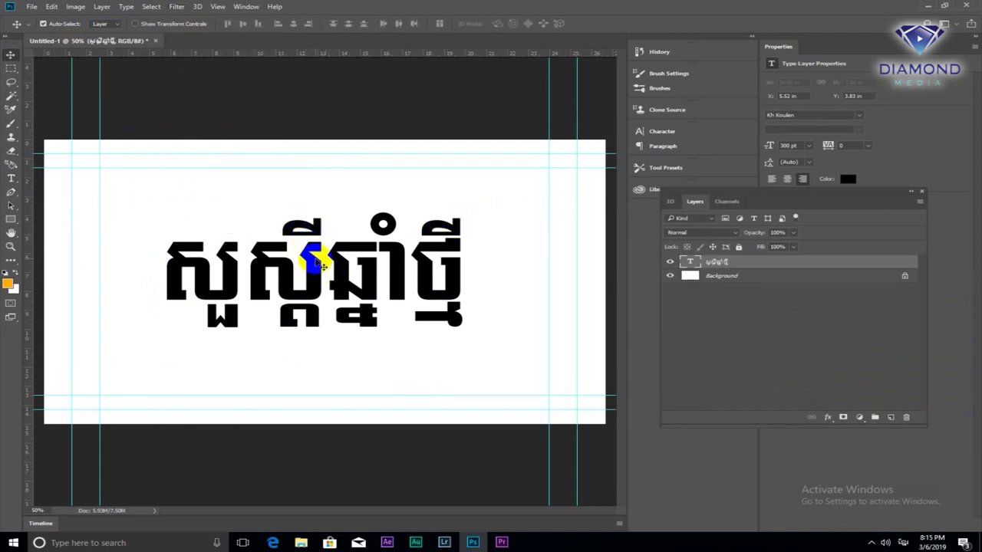
{"action": "left_click", "coordinate": [198, 7]}
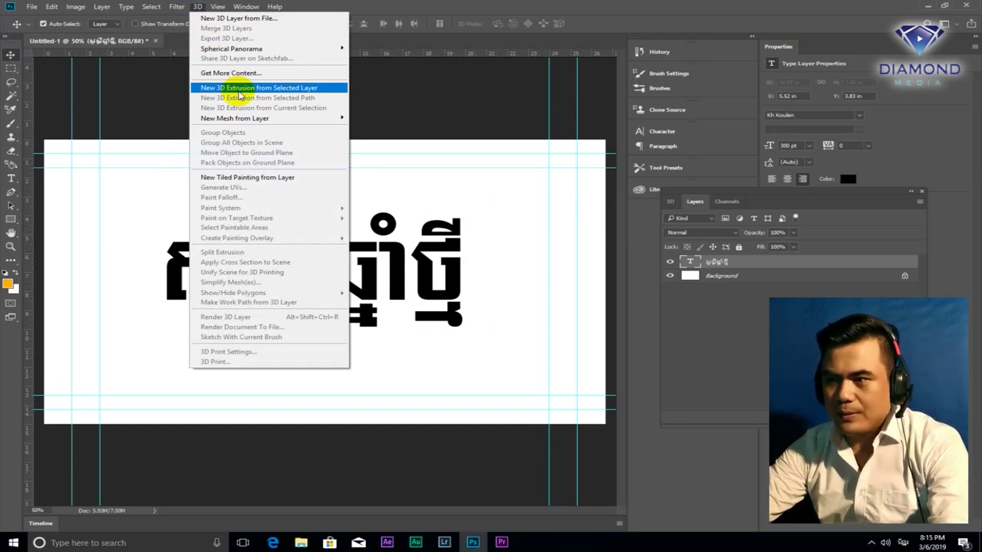
{"action": "left_click", "coordinate": [239, 89]}
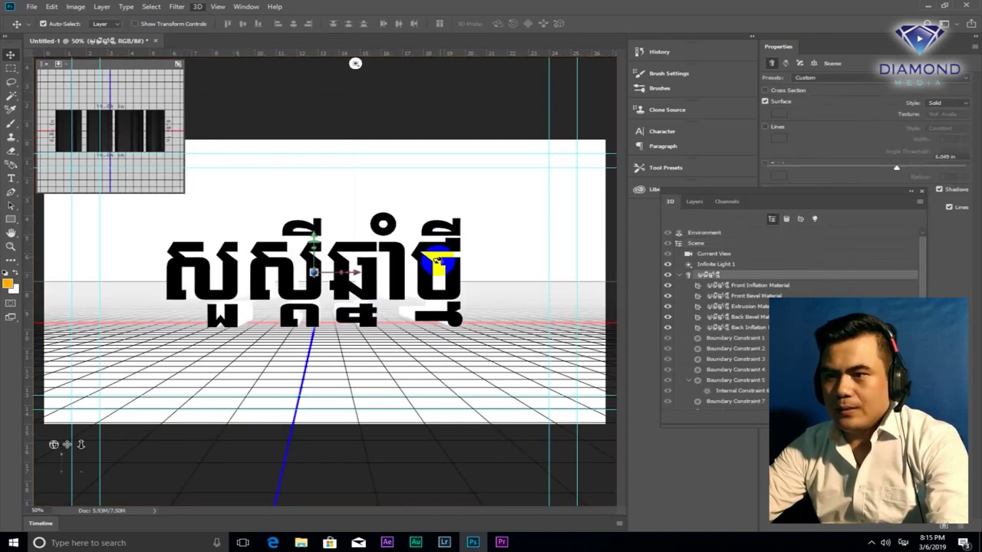
Select the extruded text mesh and switch to Rotate 3D Object mode.
{"action": "left_click", "coordinate": [448, 313]}
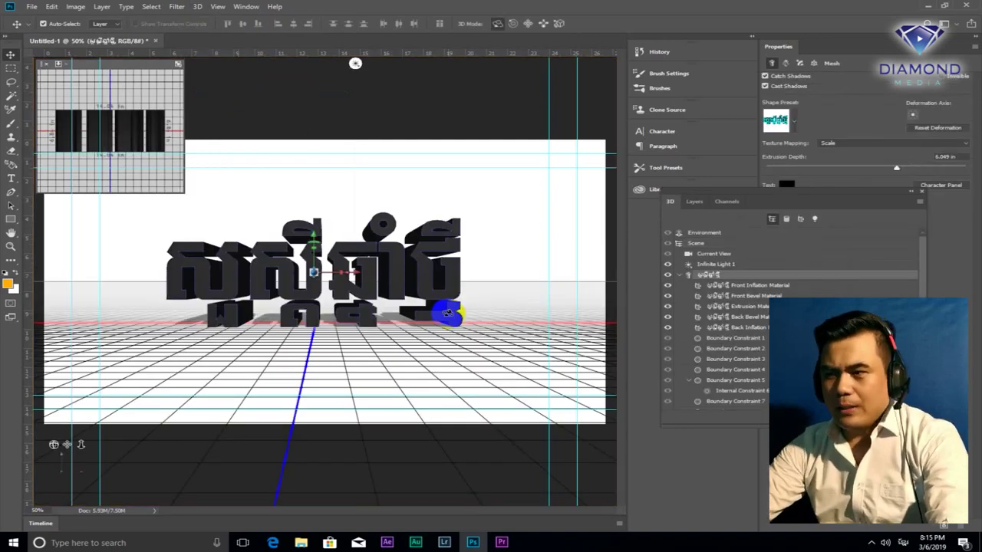
{"action": "left_click", "coordinate": [392, 241]}
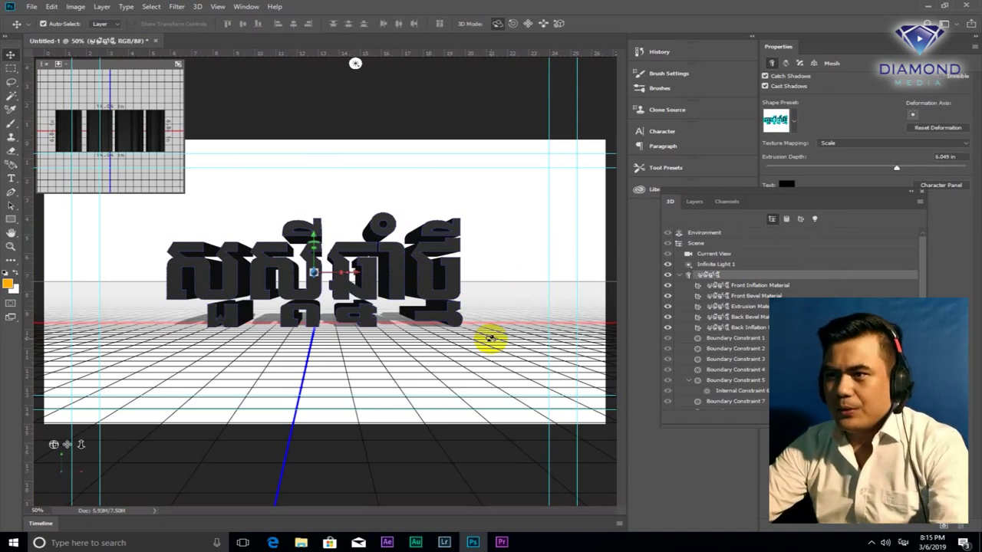
{"action": "left_click", "coordinate": [568, 20]}
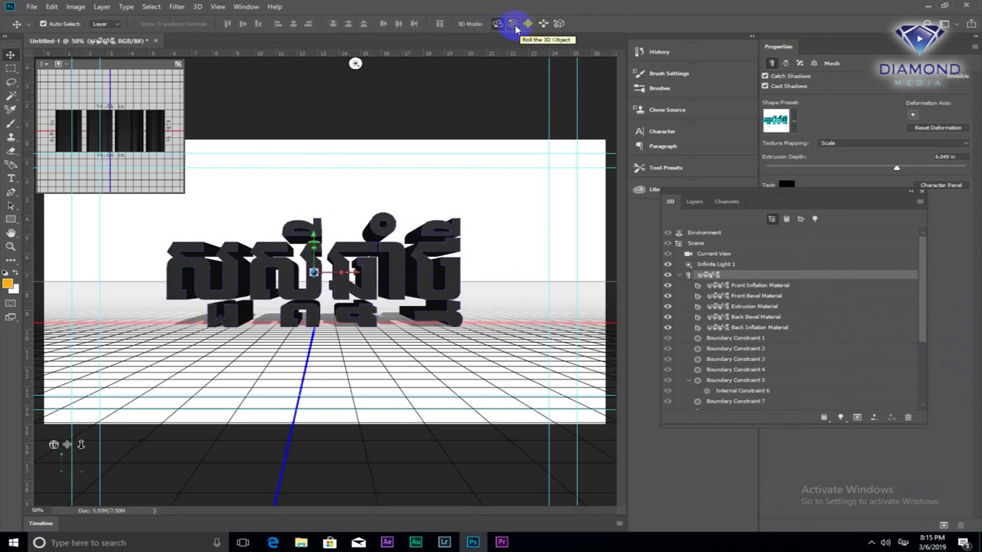
{"action": "mouse_move", "coordinate": [340, 253]}
{"action": "left_mouse_down"}
{"action": "mouse_move", "coordinate": [351, 298]}
{"action": "mouse_move", "coordinate": [357, 242]}
{"action": "left_mouse_up"}
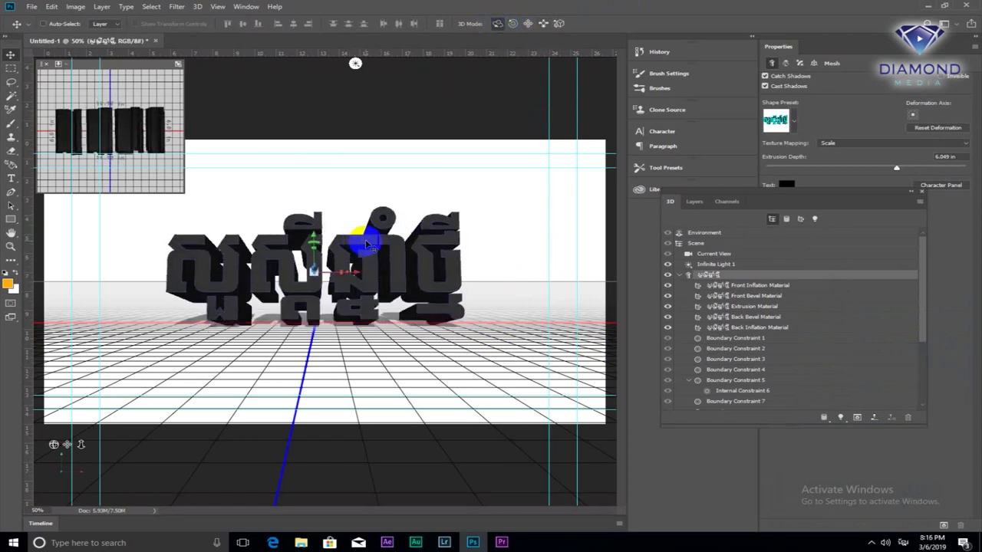
{"action": "left_click_drag", "start_coordinate": [367, 244], "coordinate": [455, 225]}
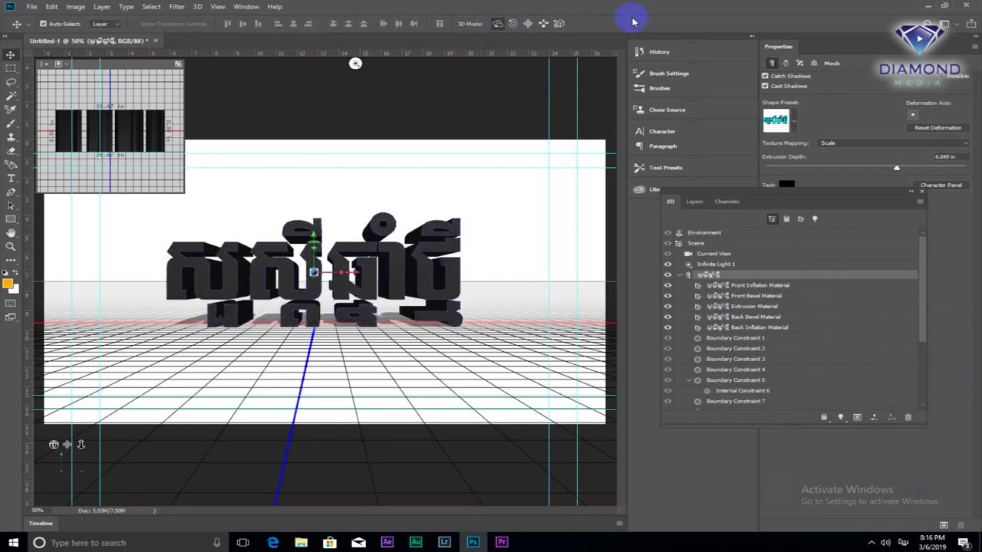
{"action": "left_click", "coordinate": [512, 23]}
{"action": "mouse_move", "coordinate": [313, 275]}
{"action": "left_mouse_down"}
{"action": "mouse_move", "coordinate": [474, 282]}
{"action": "mouse_move", "coordinate": [120, 281]}
{"action": "mouse_move", "coordinate": [357, 259]}
{"action": "mouse_move", "coordinate": [330, 258]}
{"action": "mouse_move", "coordinate": [280, 225]}
{"action": "mouse_move", "coordinate": [317, 220]}
{"action": "left_mouse_up"}
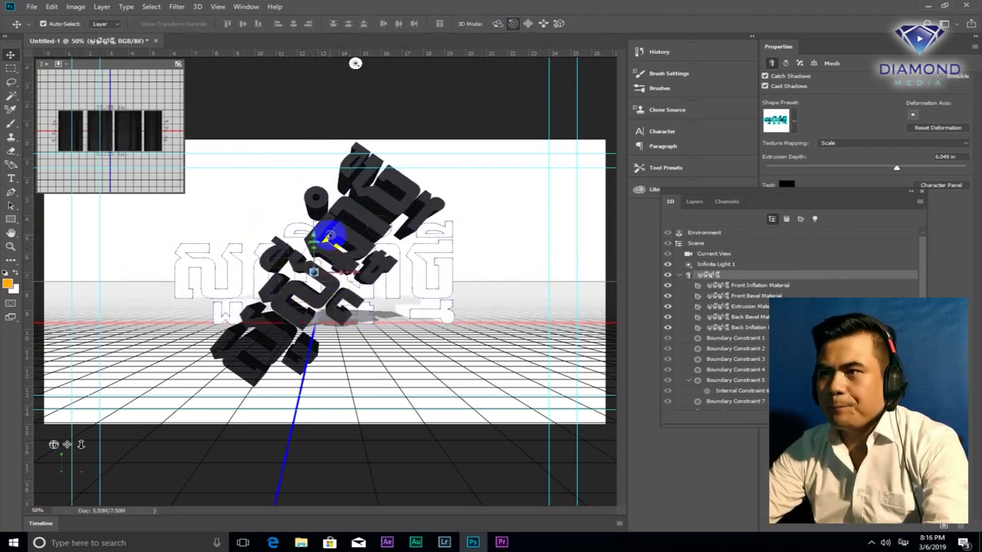
{"action": "key", "text": "ctrl+z"}
{"action": "left_click", "coordinate": [528, 23]}
{"action": "left_click_drag", "start_coordinate": [305, 272], "coordinate": [522, 296]}
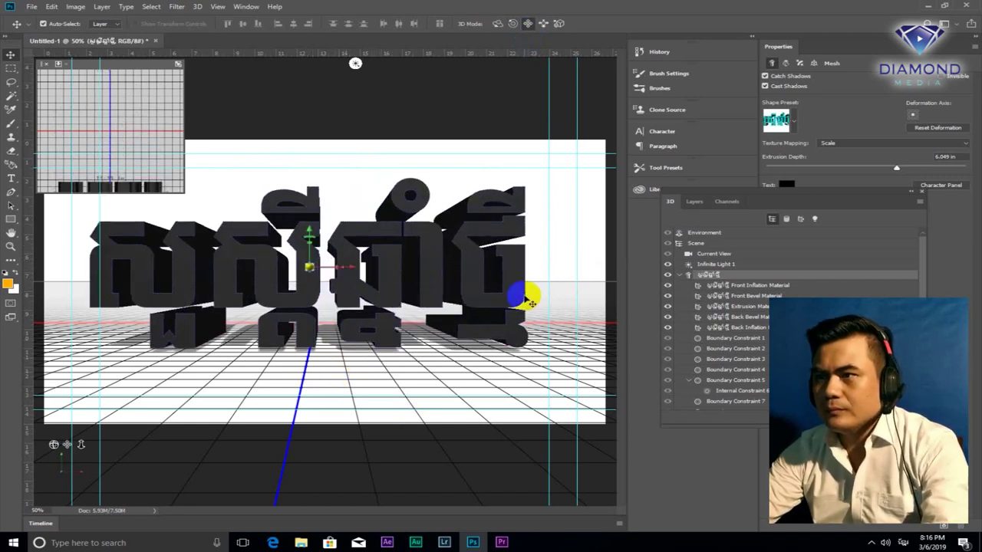
{"action": "key", "text": "ctrl+z"}
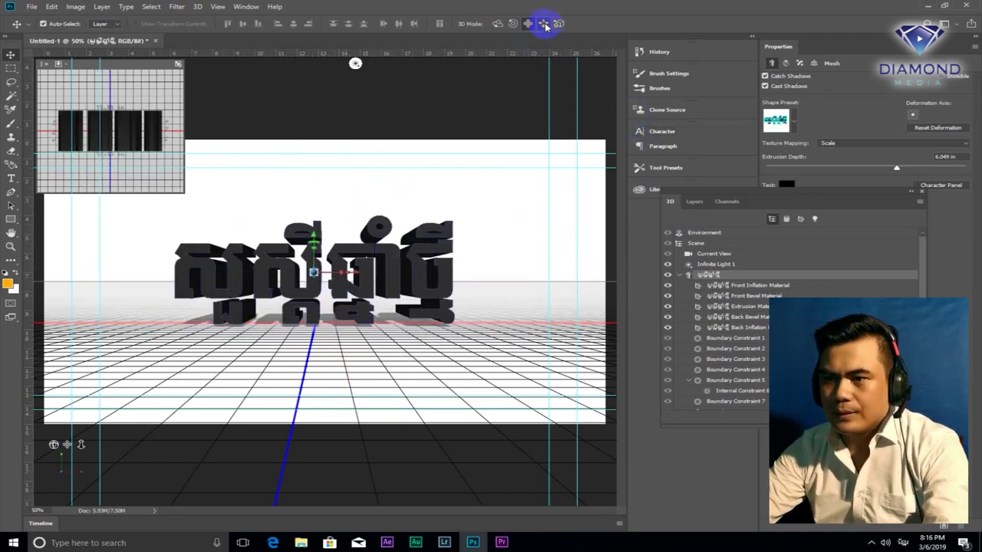
{"action": "mouse_move", "coordinate": [341, 272]}
{"action": "left_mouse_down"}
{"action": "mouse_move", "coordinate": [427, 274]}
{"action": "mouse_move", "coordinate": [345, 280]}
{"action": "left_mouse_up"}
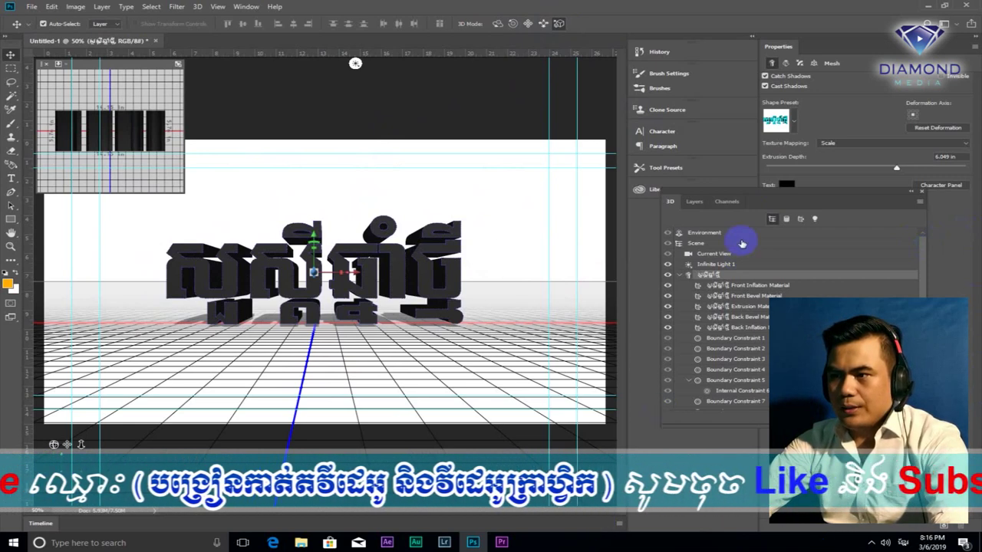
Show the Layers panel and bring up the Background layer's context menu.
{"action": "left_click", "coordinate": [694, 202]}
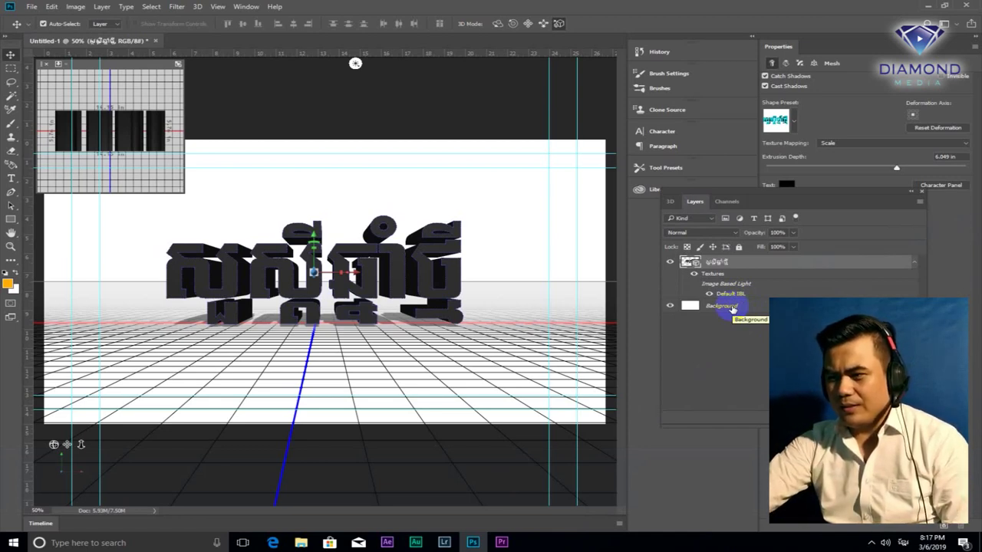
{"action": "right_click", "coordinate": [733, 308]}
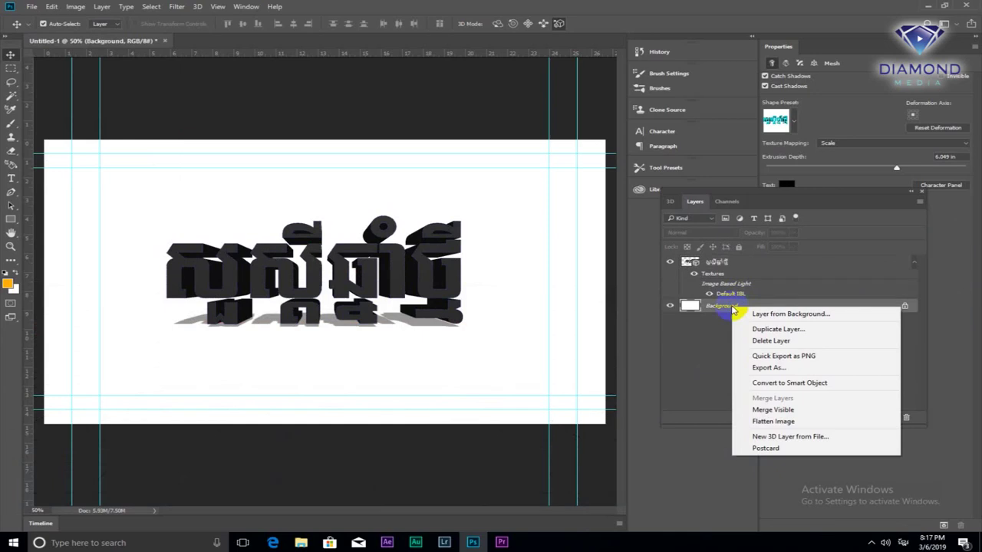
Turn the Background into a 3D postcard and list the text mesh's materials, selecting Front Inflation.
{"action": "left_click", "coordinate": [766, 449]}
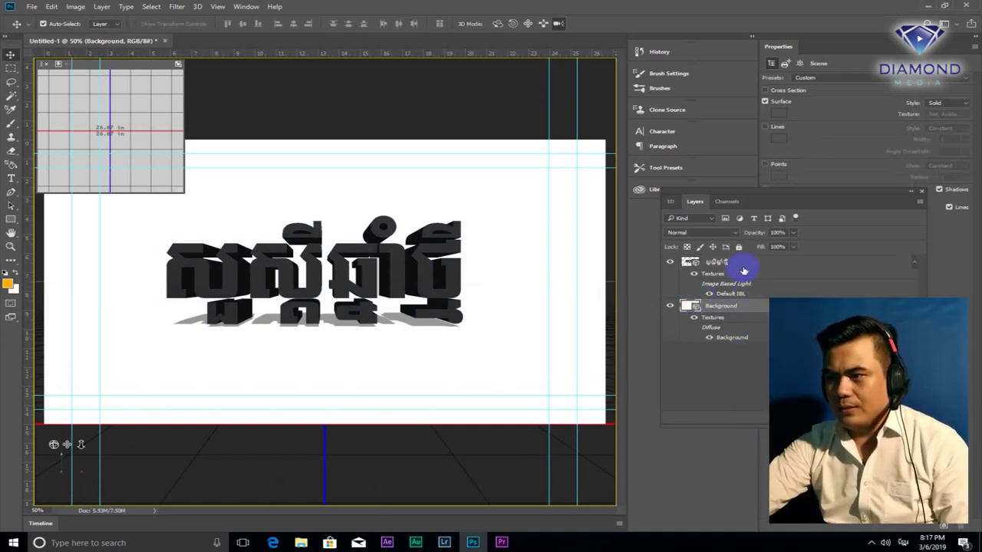
{"action": "left_click", "coordinate": [746, 266]}
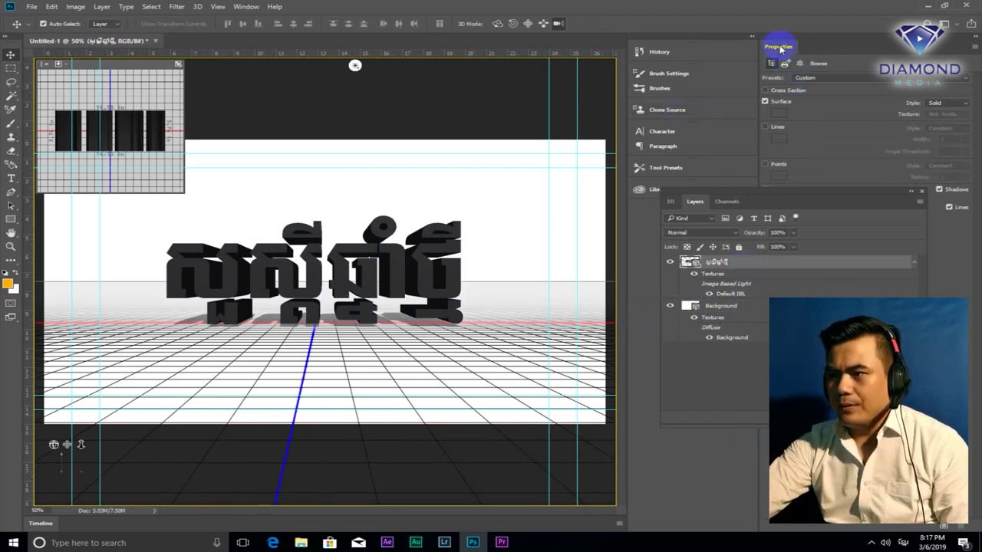
{"action": "double_click", "coordinate": [711, 262]}
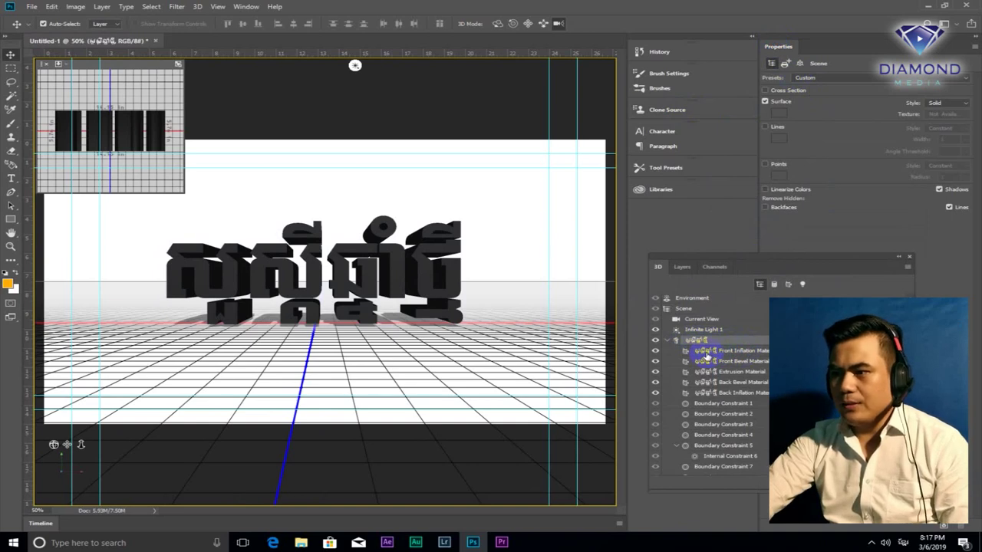
{"action": "left_click", "coordinate": [706, 353]}
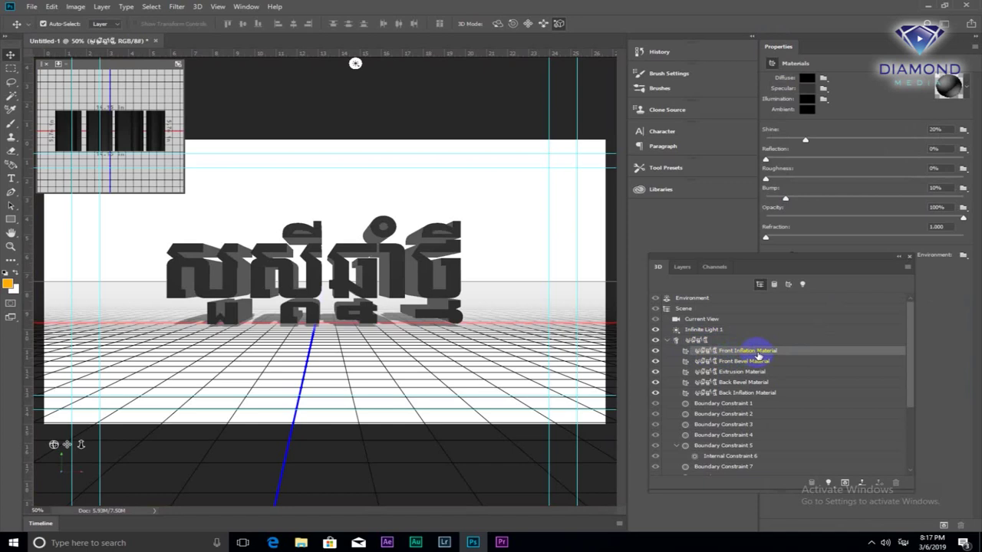
Try loading extra material presets, find no .P3M files in Presets > Materials, and cancel.
{"action": "left_click", "coordinate": [968, 87]}
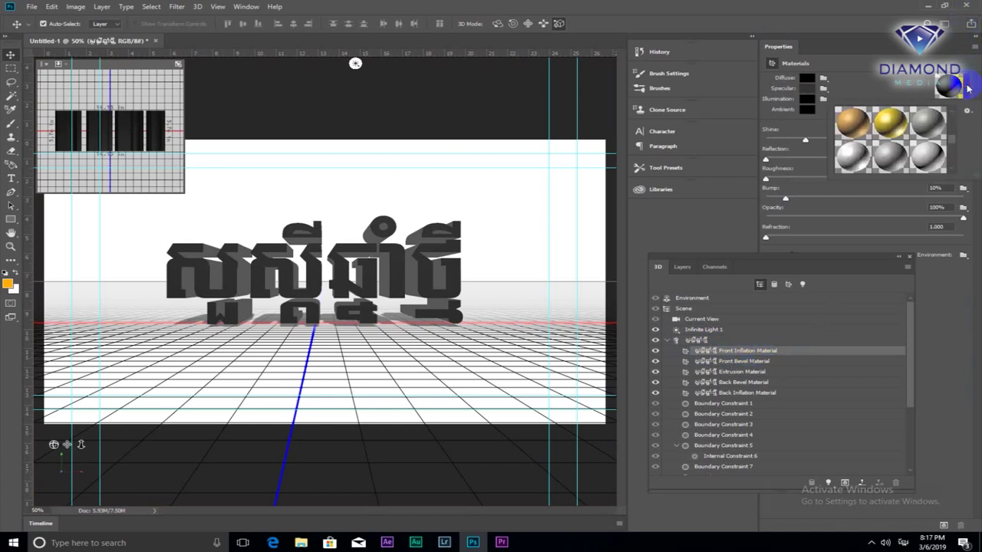
{"action": "mouse_move", "coordinate": [950, 140]}
{"action": "left_mouse_down"}
{"action": "mouse_move", "coordinate": [953, 156]}
{"action": "mouse_move", "coordinate": [954, 117]}
{"action": "left_mouse_up"}
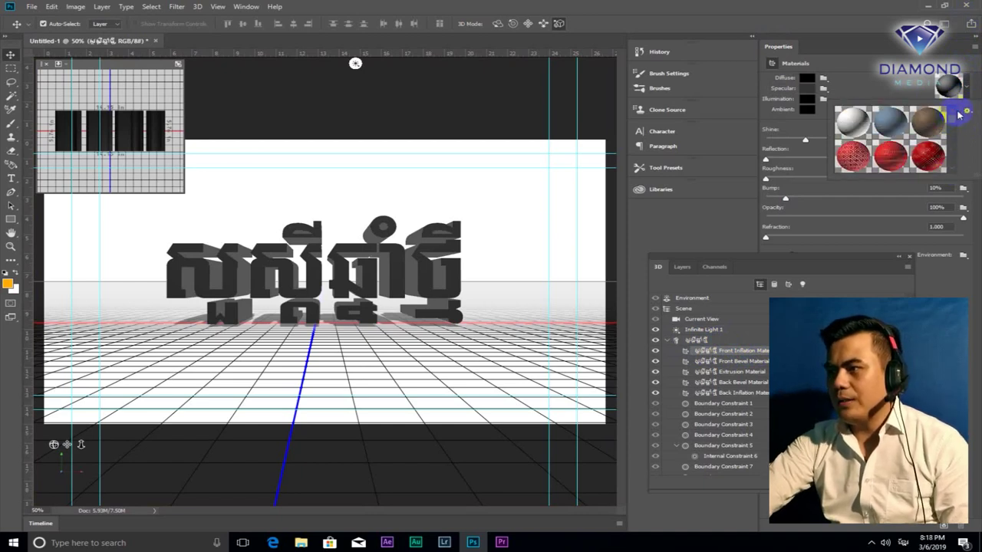
{"action": "left_click", "coordinate": [967, 112]}
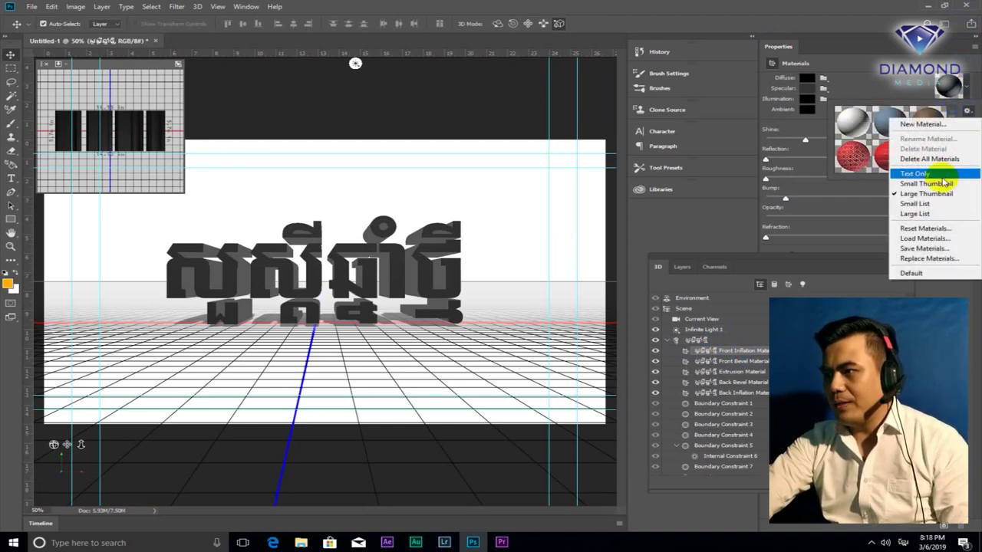
{"action": "left_click", "coordinate": [925, 239]}
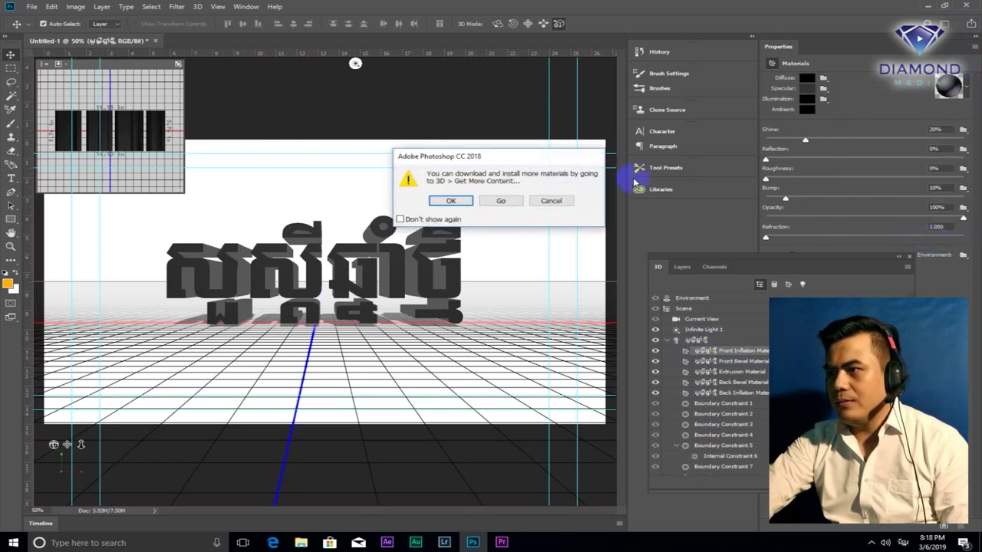
{"action": "left_click", "coordinate": [452, 199]}
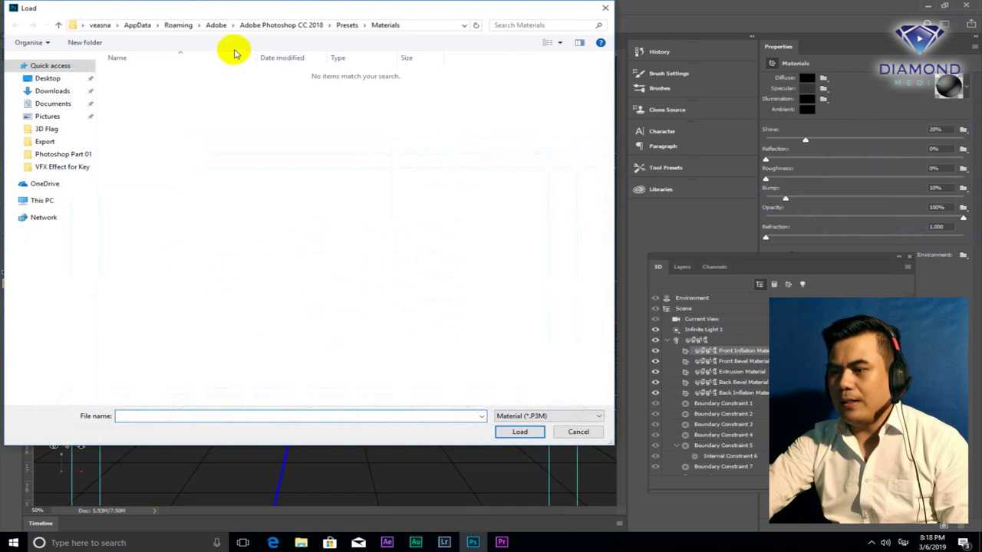
{"action": "left_click", "coordinate": [580, 432]}
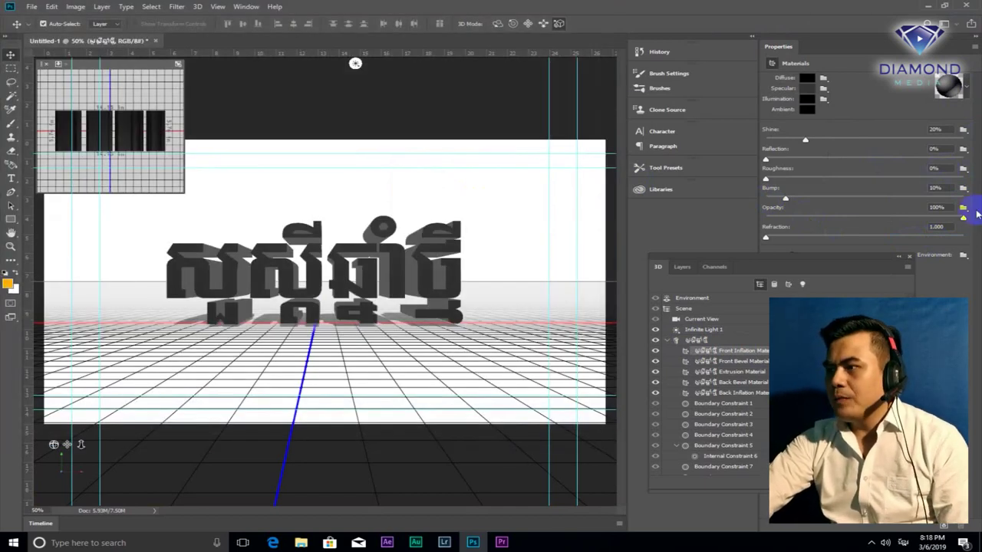
Apply a gold/orange material preset to the letters' front face.
{"action": "left_click", "coordinate": [971, 85]}
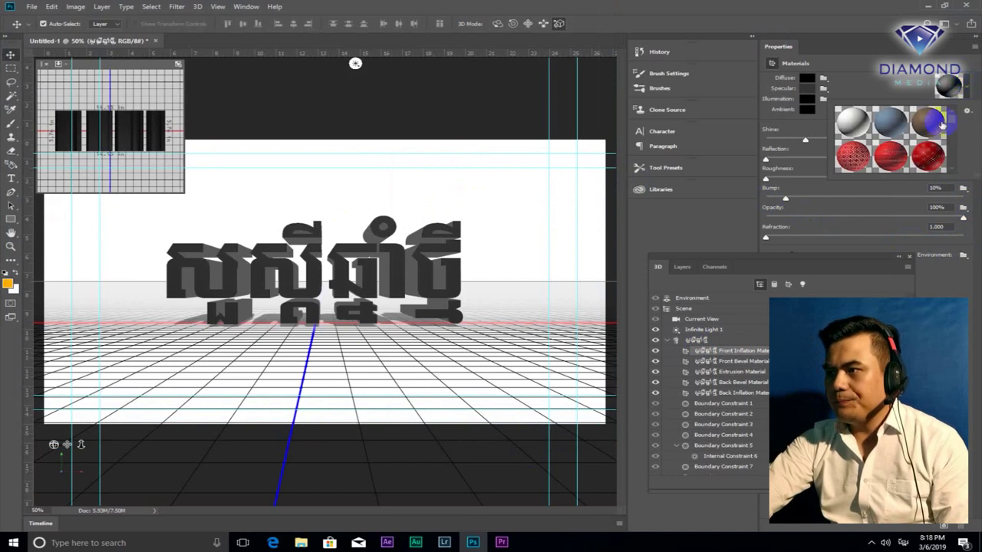
{"action": "scroll", "coordinate": [932, 145], "scroll_direction": "down", "scroll_amount": 2}
{"action": "scroll", "coordinate": [921, 146], "scroll_direction": "down", "scroll_amount": 2}
{"action": "scroll", "coordinate": [905, 150], "scroll_direction": "down", "scroll_amount": 2}
{"action": "scroll", "coordinate": [890, 154], "scroll_direction": "down", "scroll_amount": 2}
{"action": "left_click", "coordinate": [886, 156]}
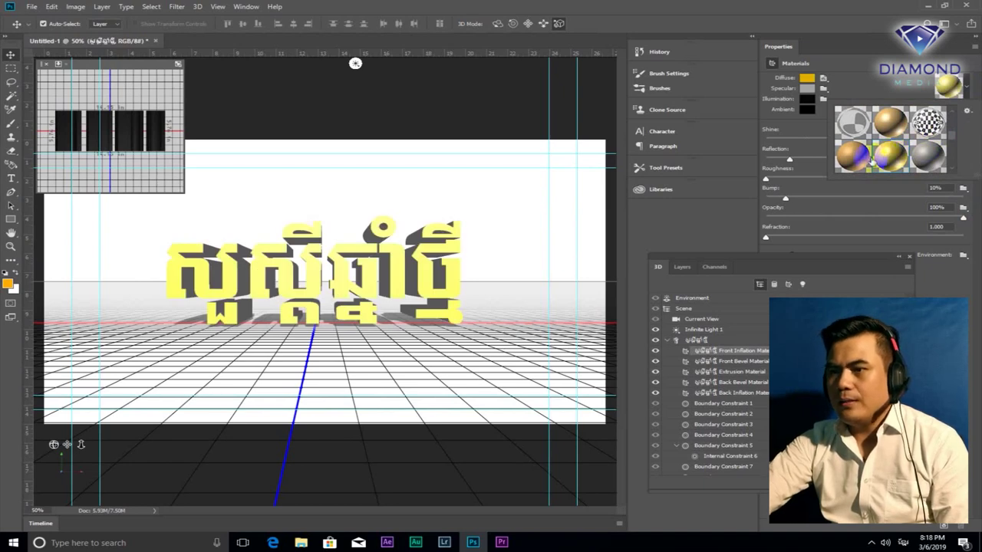
{"action": "left_click", "coordinate": [860, 158]}
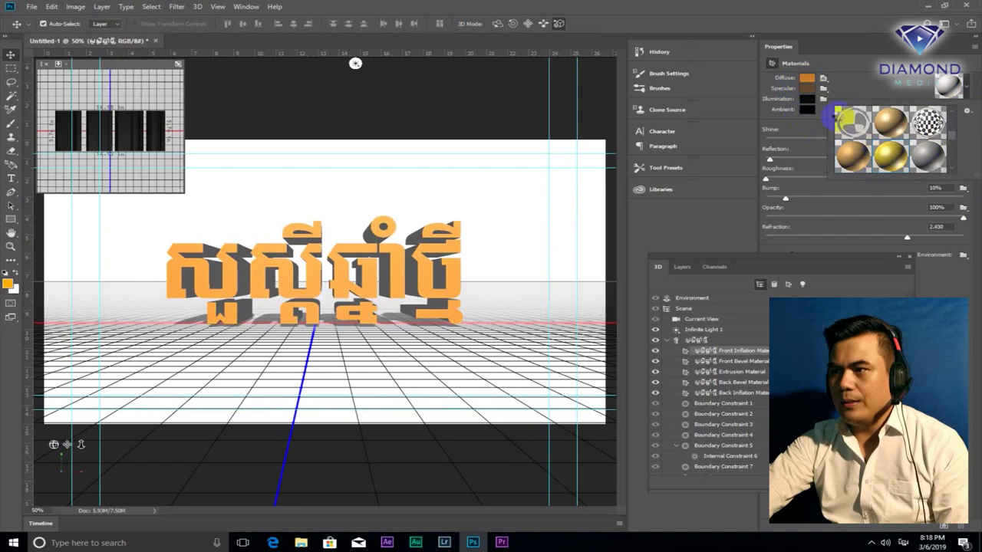
Brighten the front face's diffuse colour to a bright yellow.
{"action": "left_click", "coordinate": [807, 78]}
{"action": "mouse_move", "coordinate": [671, 202]}
{"action": "left_mouse_down"}
{"action": "mouse_move", "coordinate": [696, 208]}
{"action": "mouse_move", "coordinate": [701, 324]}
{"action": "mouse_move", "coordinate": [699, 305]}
{"action": "left_mouse_up"}
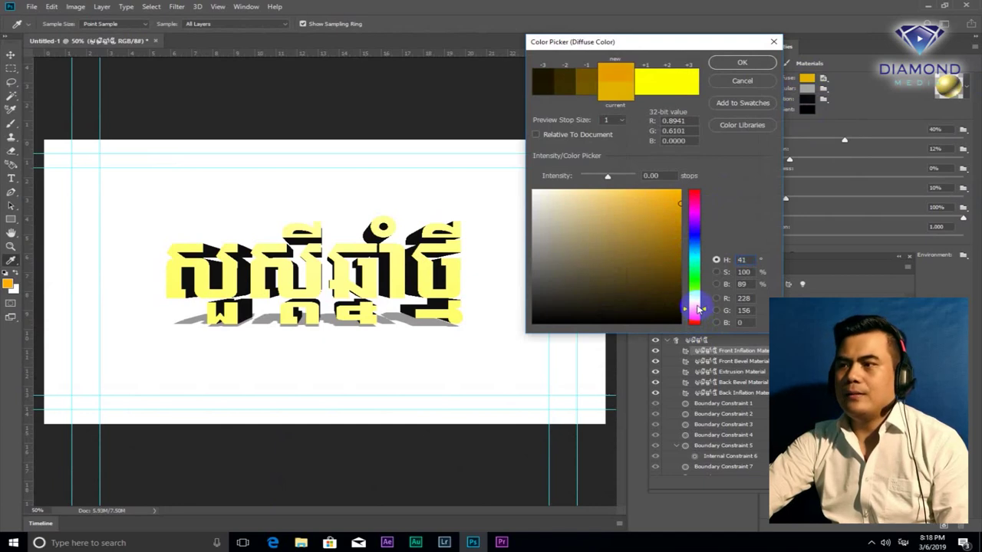
{"action": "left_click", "coordinate": [743, 64]}
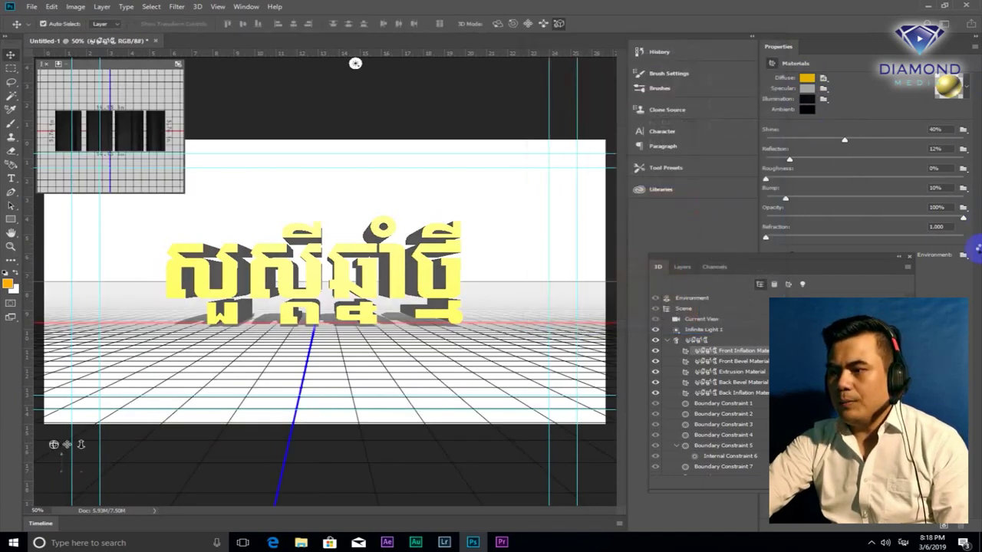
{"action": "left_click", "coordinate": [743, 372]}
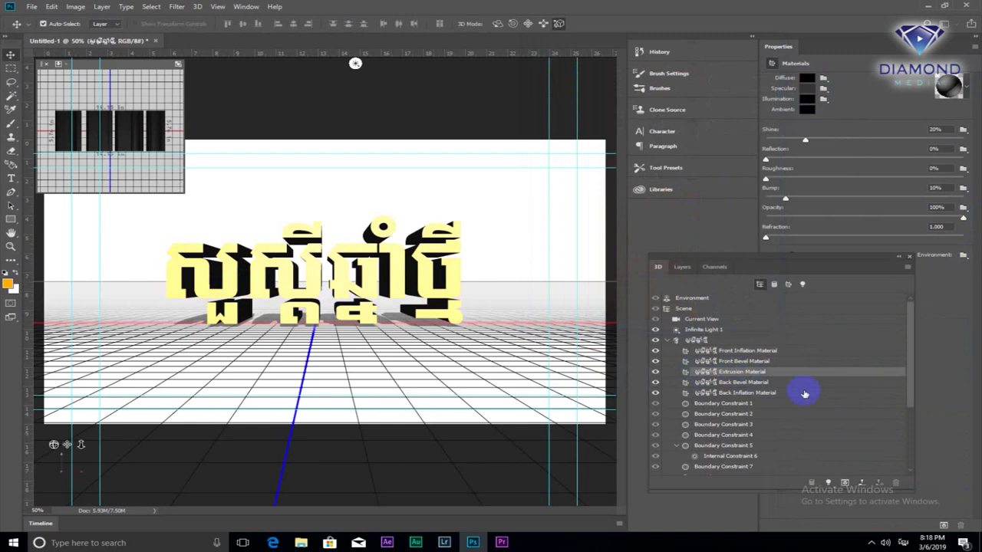
Apply a blue sphere material preset with 80% shine to the extrusion material.
{"action": "left_click", "coordinate": [968, 84]}
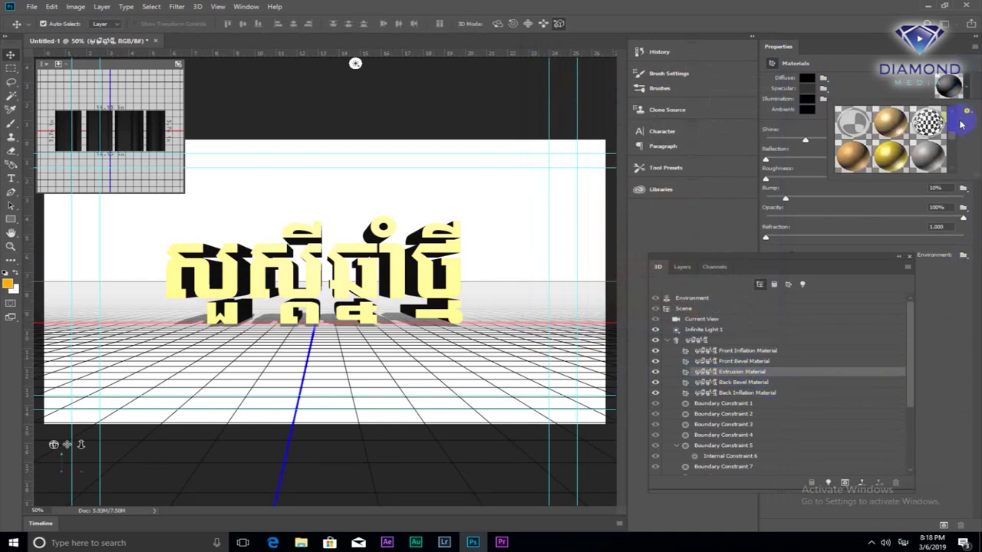
{"action": "scroll", "coordinate": [954, 145], "scroll_direction": "down", "scroll_amount": 3}
{"action": "scroll", "coordinate": [956, 149], "scroll_direction": "down", "scroll_amount": 3}
{"action": "scroll", "coordinate": [956, 149], "scroll_direction": "down", "scroll_amount": 3}
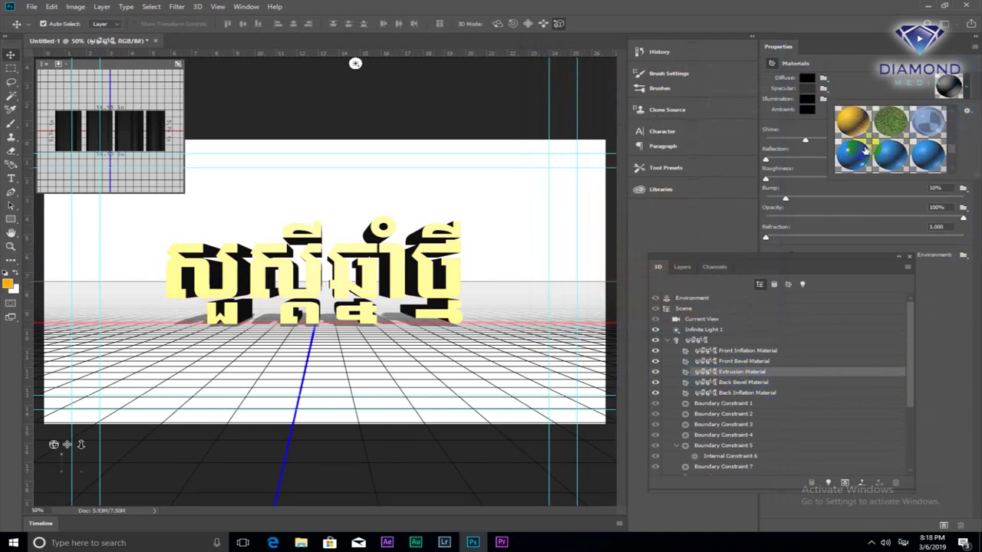
{"action": "left_click", "coordinate": [853, 153]}
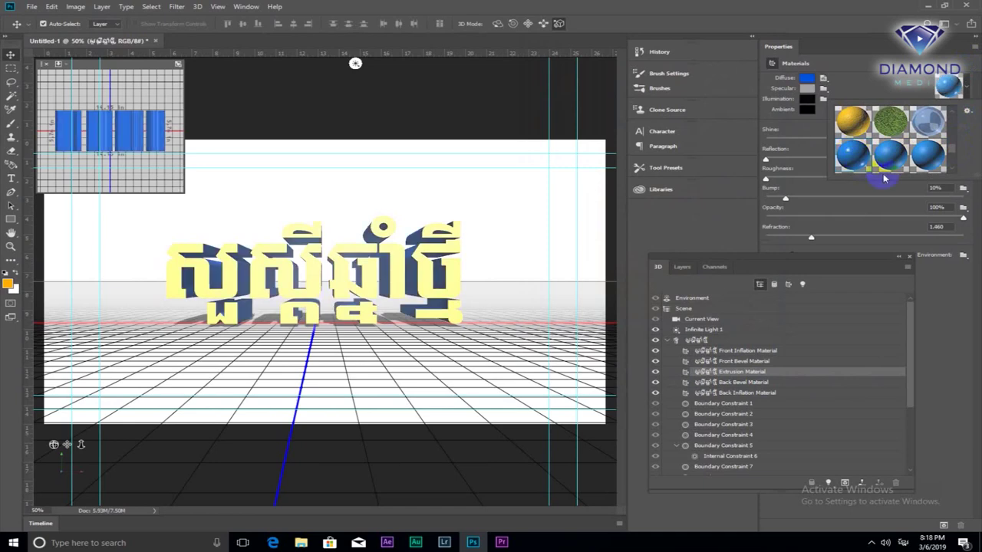
{"action": "left_click", "coordinate": [807, 79]}
{"action": "left_click", "coordinate": [867, 66]}
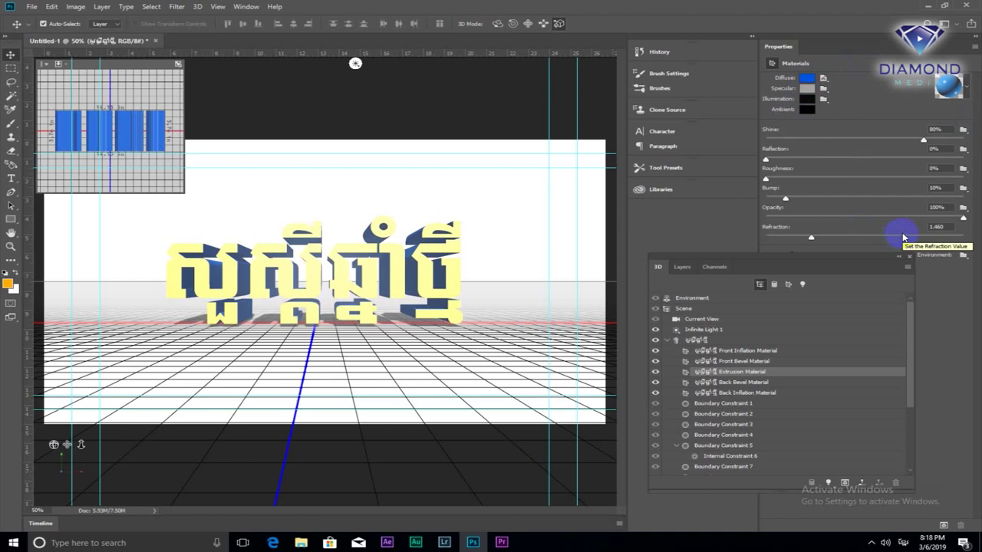
{"action": "left_click", "coordinate": [701, 340]}
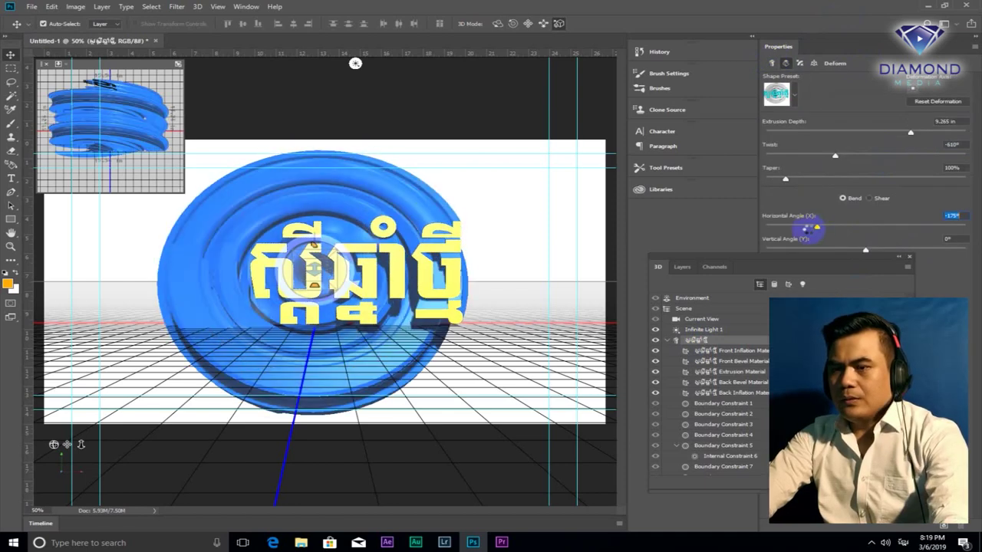
Set the text mesh's deform horizontal angle to -4°.
{"action": "type", "text": "-4"}
{"action": "key", "text": "Return"}
{"action": "key", "text": "ctrl+z"}
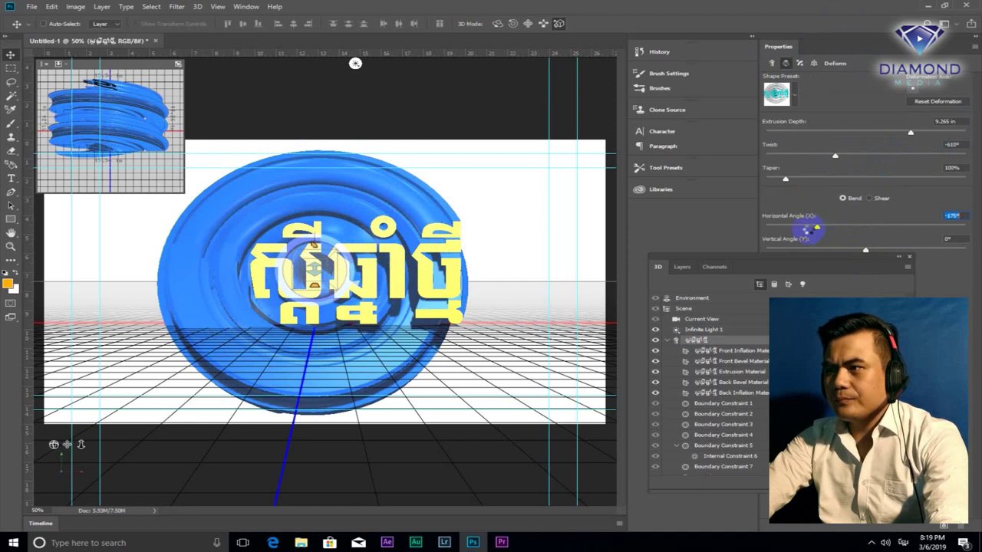
{"action": "key", "text": "ctrl+shift+z"}
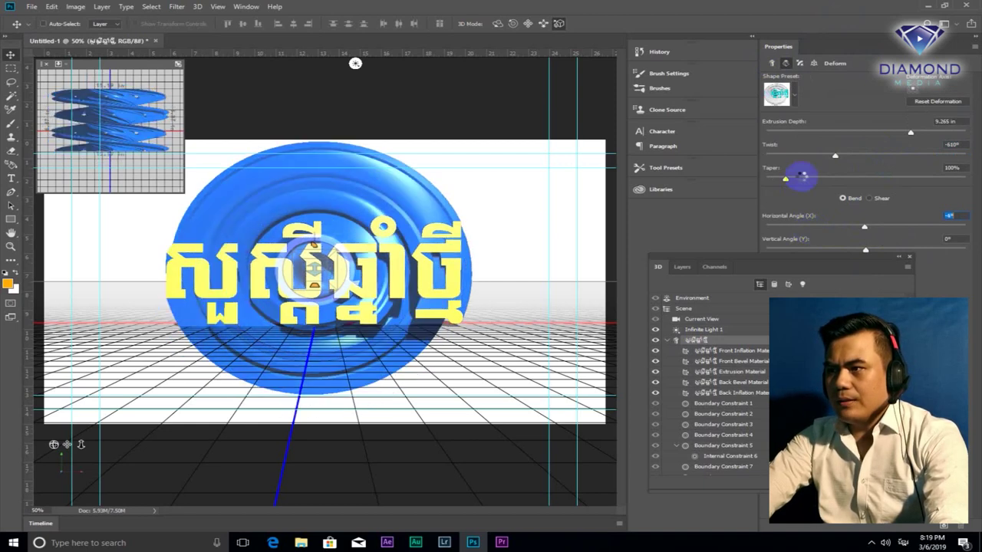
Apply a curled spiral shape preset, twisting the extrusion 90° into swirls.
{"action": "left_click", "coordinate": [795, 94]}
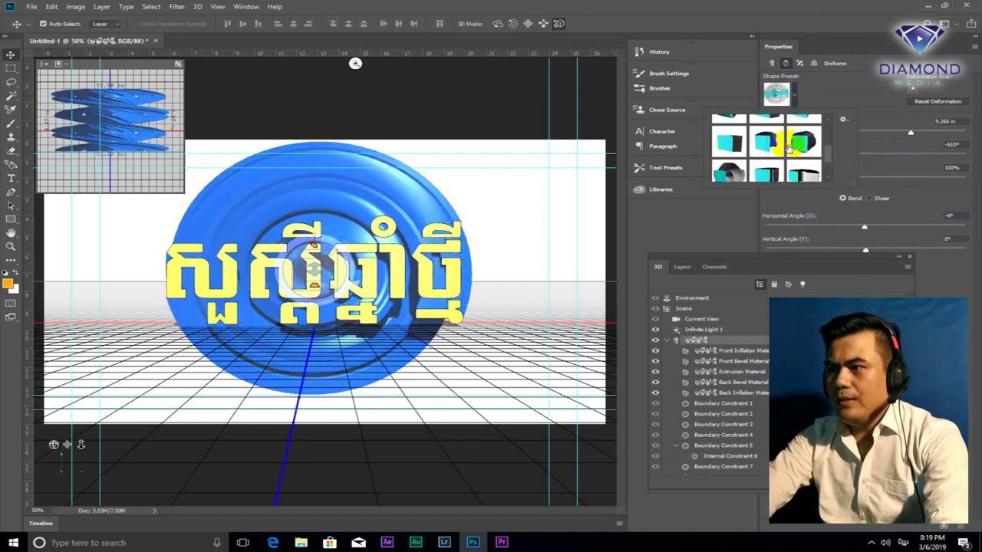
{"action": "scroll", "coordinate": [778, 156], "scroll_direction": "up", "scroll_amount": 1}
{"action": "scroll", "coordinate": [775, 158], "scroll_direction": "up", "scroll_amount": 1}
{"action": "scroll", "coordinate": [771, 160], "scroll_direction": "up", "scroll_amount": 1}
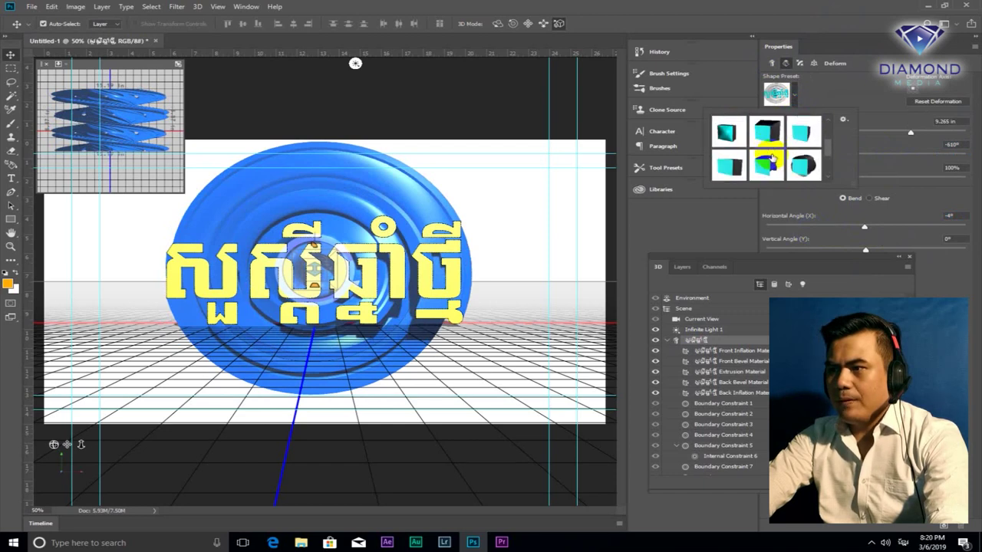
{"action": "left_click", "coordinate": [767, 162]}
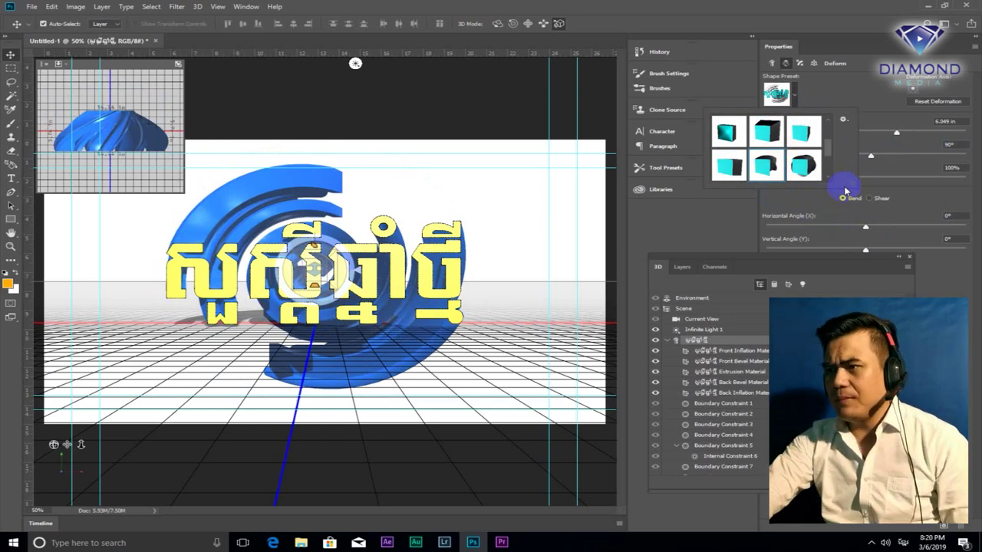
{"action": "left_click", "coordinate": [856, 98]}
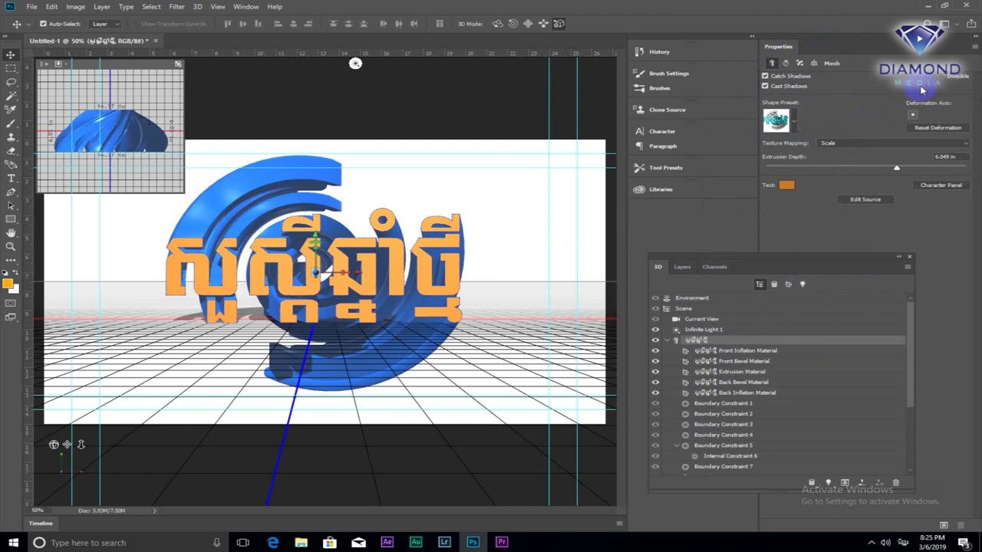
Show the Layers panel with the 3D greeting layer above Background.
{"action": "left_click", "coordinate": [681, 267]}
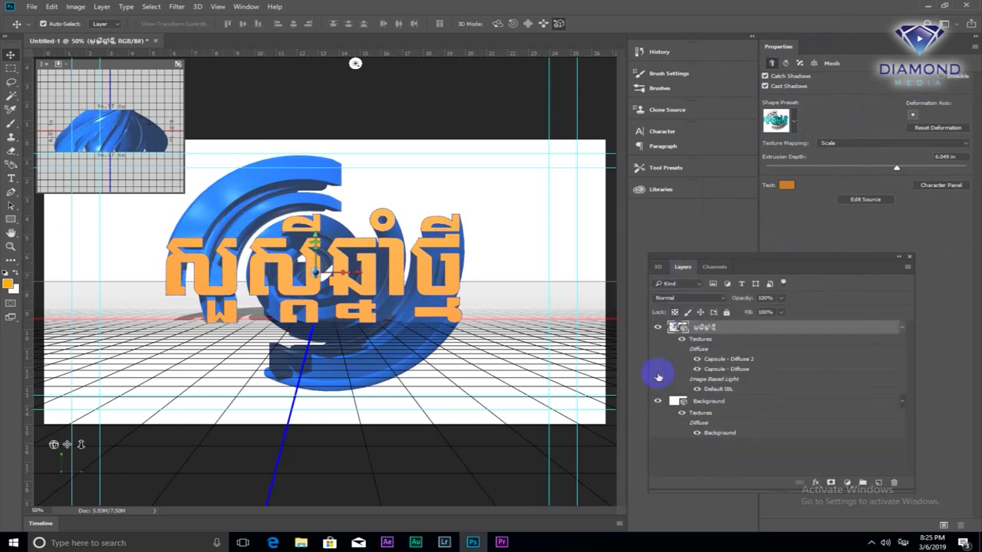
Merge the orange 3D greeting into the Background layer with Ctrl+E.
{"action": "left_click", "coordinate": [719, 404]}
{"action": "key", "text": "ctrl+e"}
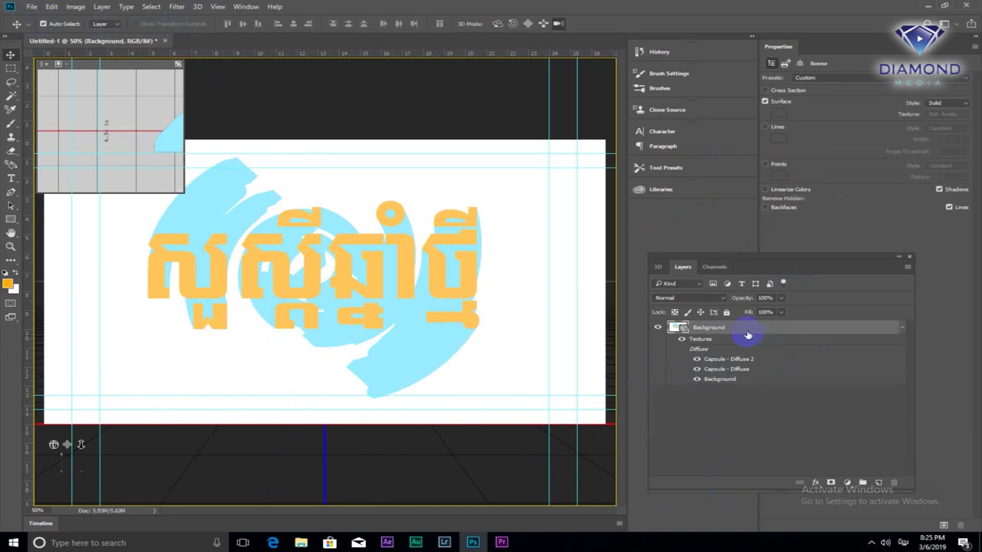
{"action": "right_click", "coordinate": [748, 334]}
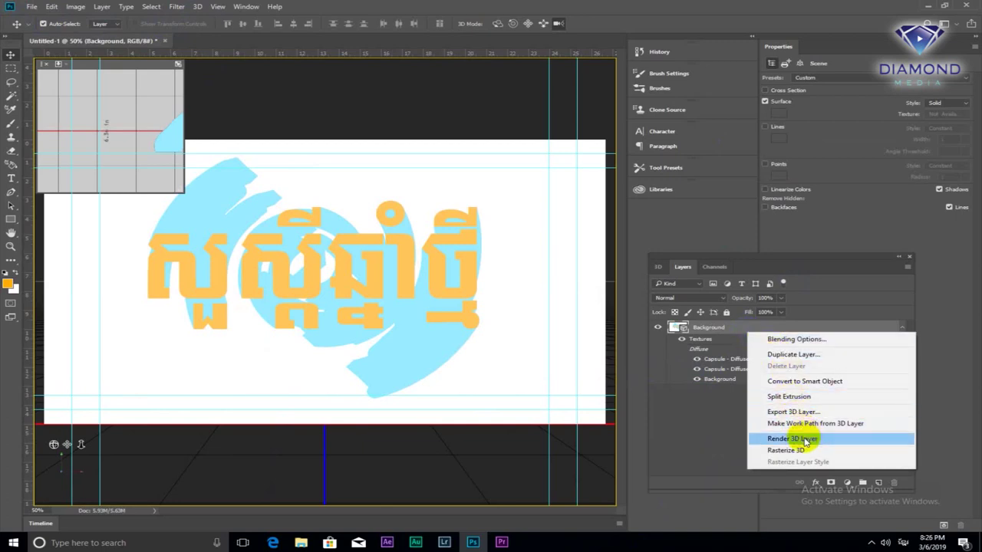
{"action": "left_click", "coordinate": [198, 9]}
{"action": "left_click", "coordinate": [199, 8]}
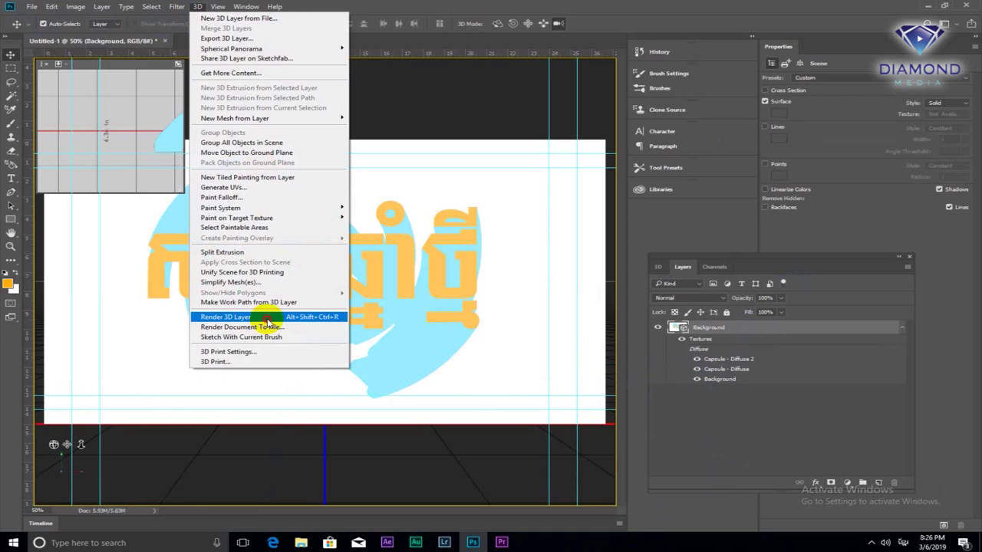
Render the 3D layer of the orange greeting over the blue swirl, then select Background.
{"action": "left_click", "coordinate": [266, 318]}
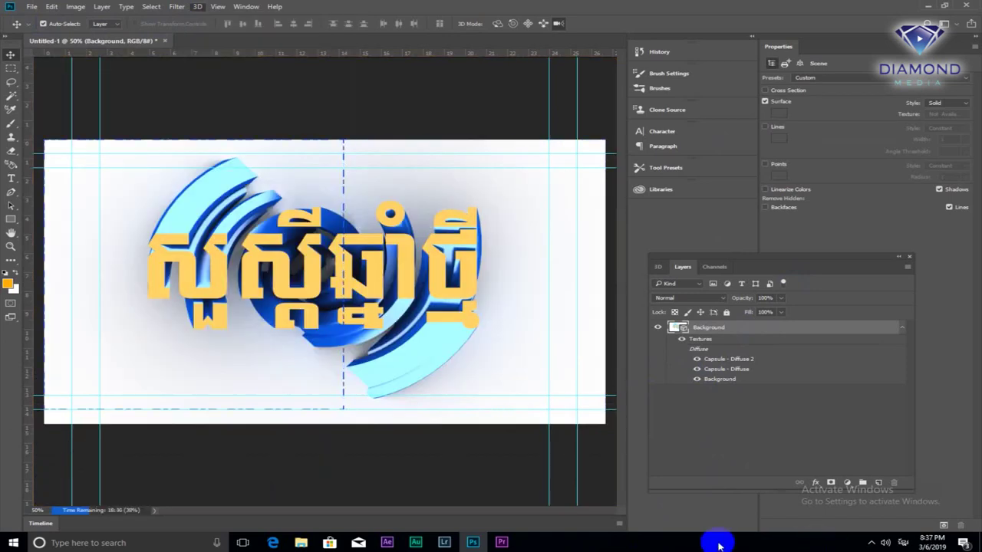
{"action": "left_click", "coordinate": [530, 414]}
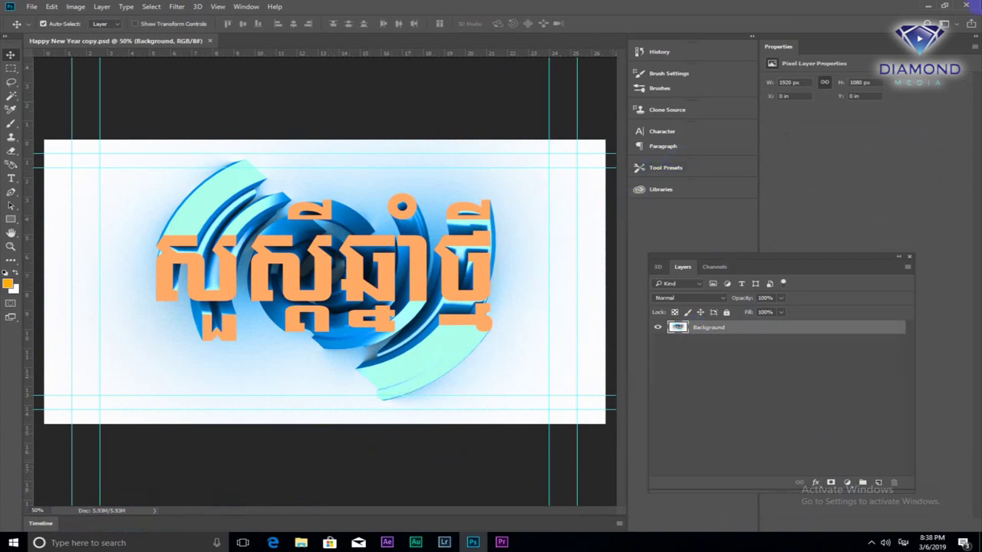
{"action": "left_click", "coordinate": [680, 328]}
Duplicate the Background, add a blank Layer 1, and merge Background copy into it.
{"action": "key", "text": "ctrl+j"}
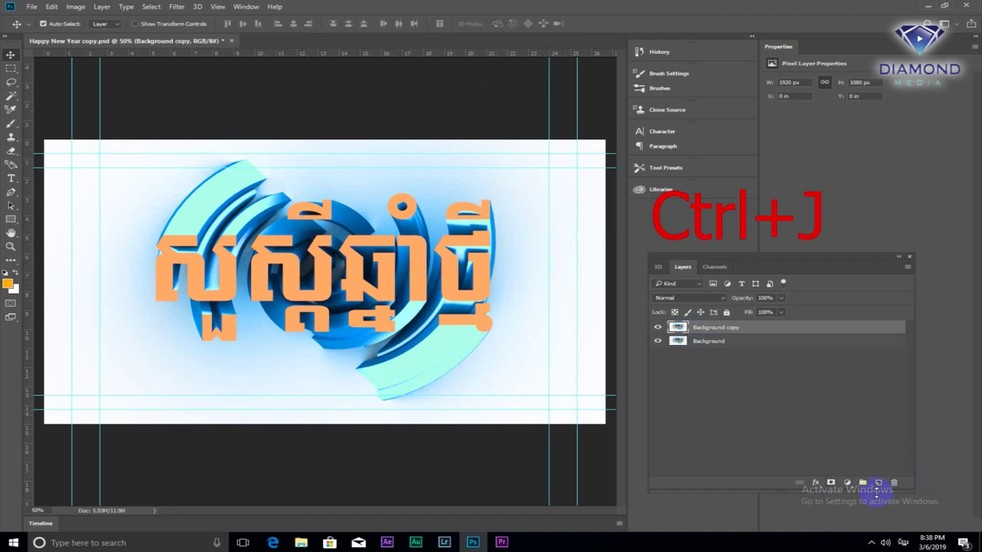
{"action": "left_click", "coordinate": [879, 483]}
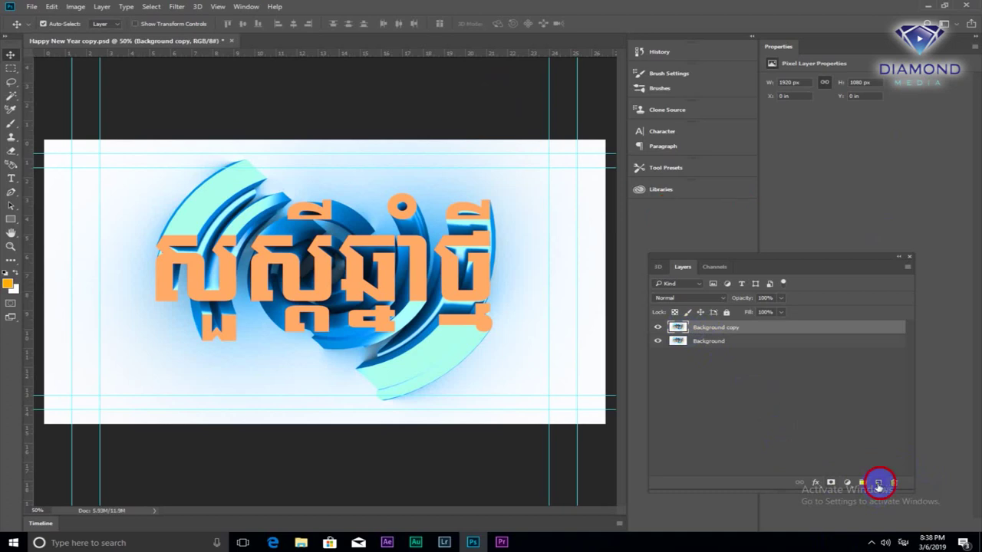
{"action": "left_click", "coordinate": [879, 483]}
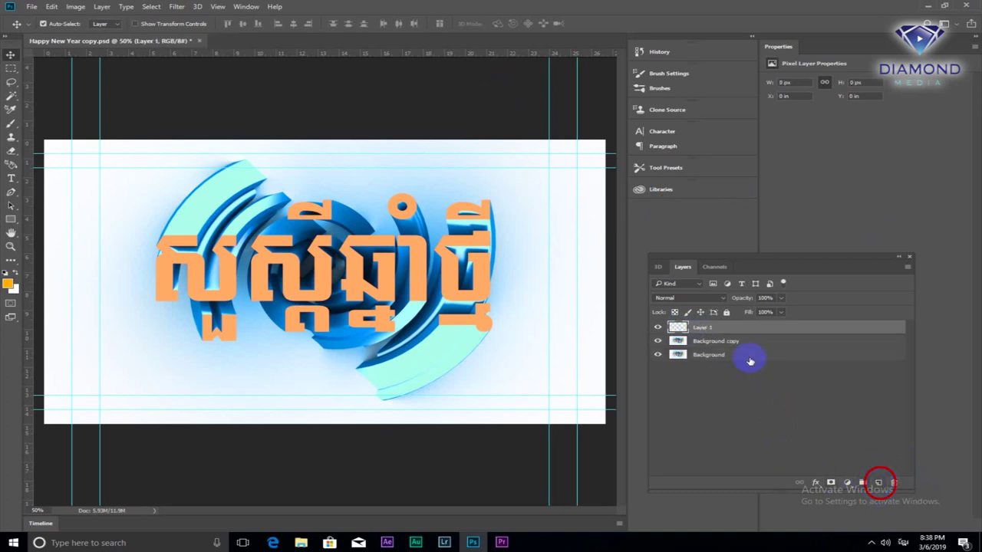
{"action": "left_click", "coordinate": [726, 341], "text": "shift"}
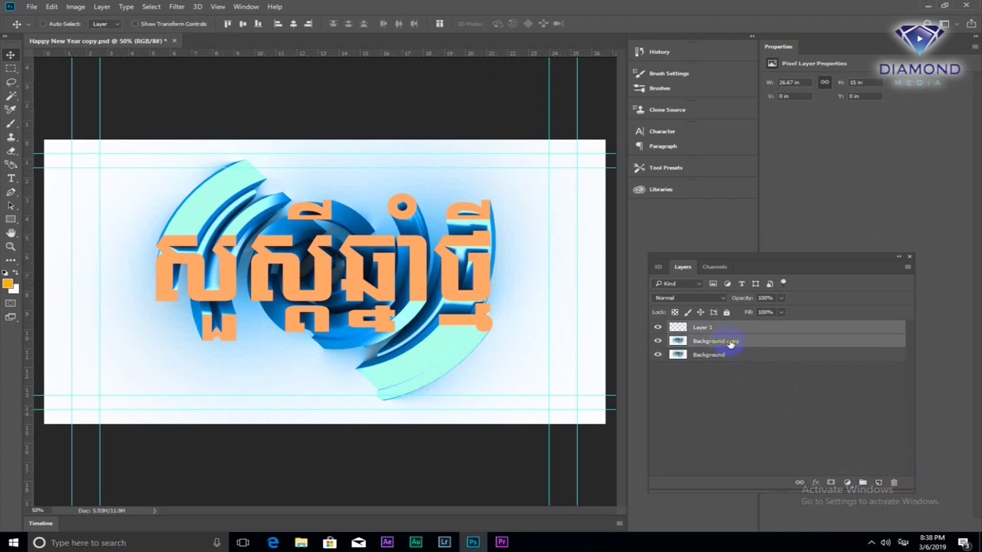
{"action": "key", "text": "ctrl+e"}
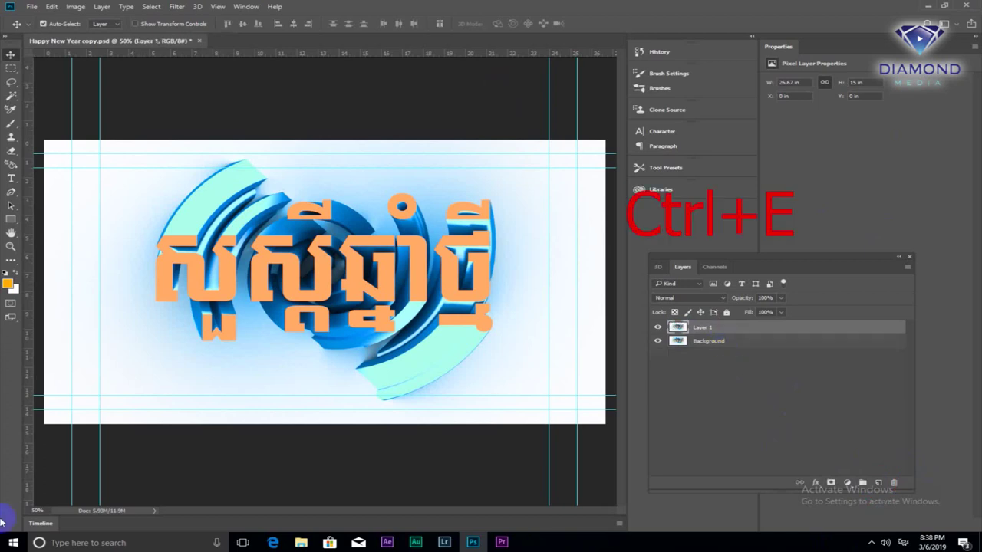
{"action": "left_click", "coordinate": [75, 8]}
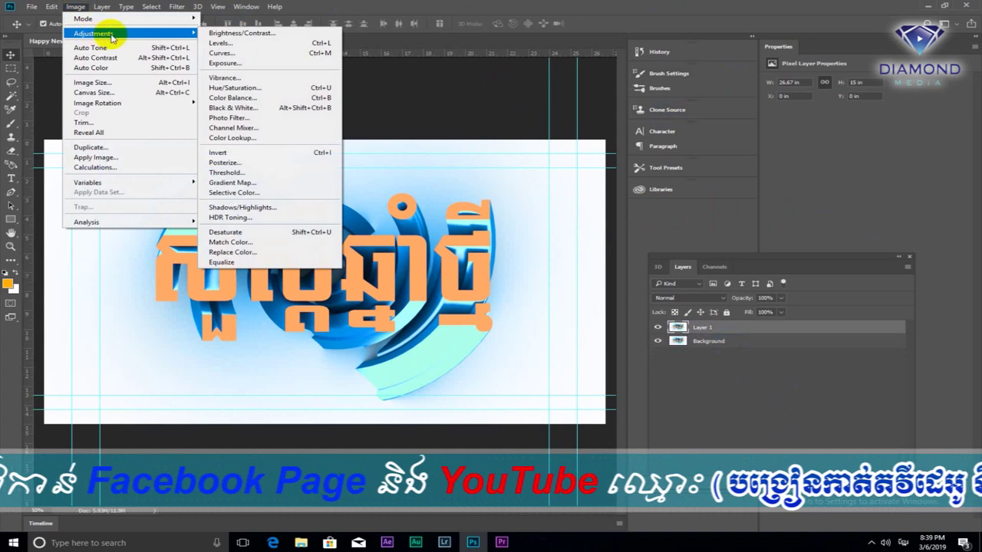
{"action": "mouse_move", "coordinate": [93, 33]}
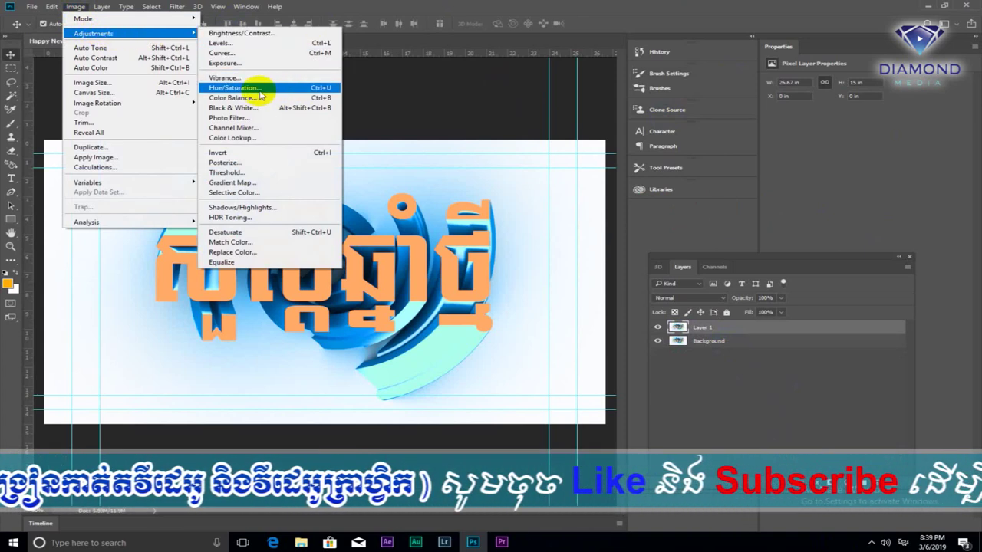
Apply Hue/Saturation to Layer 1 with Hue +107 and Saturation +100.
{"action": "left_click", "coordinate": [258, 90]}
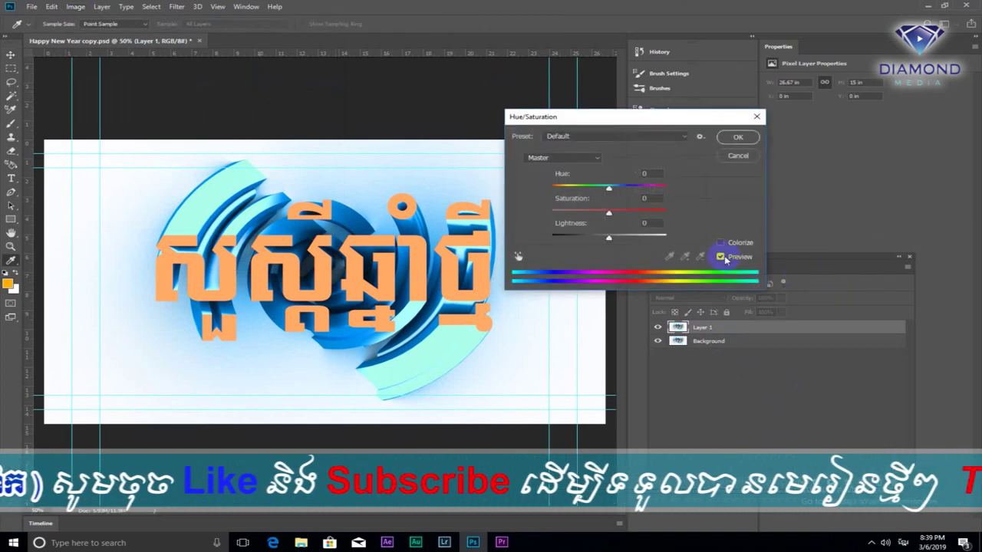
{"action": "mouse_move", "coordinate": [609, 188]}
{"action": "left_mouse_down"}
{"action": "mouse_move", "coordinate": [664, 189]}
{"action": "mouse_move", "coordinate": [656, 191]}
{"action": "left_mouse_up"}
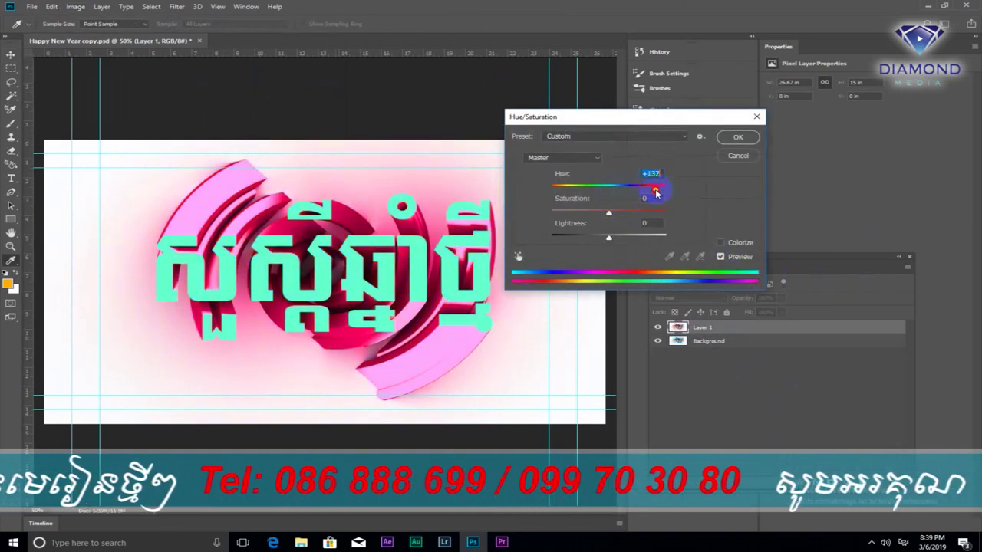
{"action": "mouse_move", "coordinate": [610, 215]}
{"action": "left_mouse_down"}
{"action": "mouse_move", "coordinate": [653, 208]}
{"action": "mouse_move", "coordinate": [565, 215]}
{"action": "mouse_move", "coordinate": [680, 222]}
{"action": "left_mouse_up"}
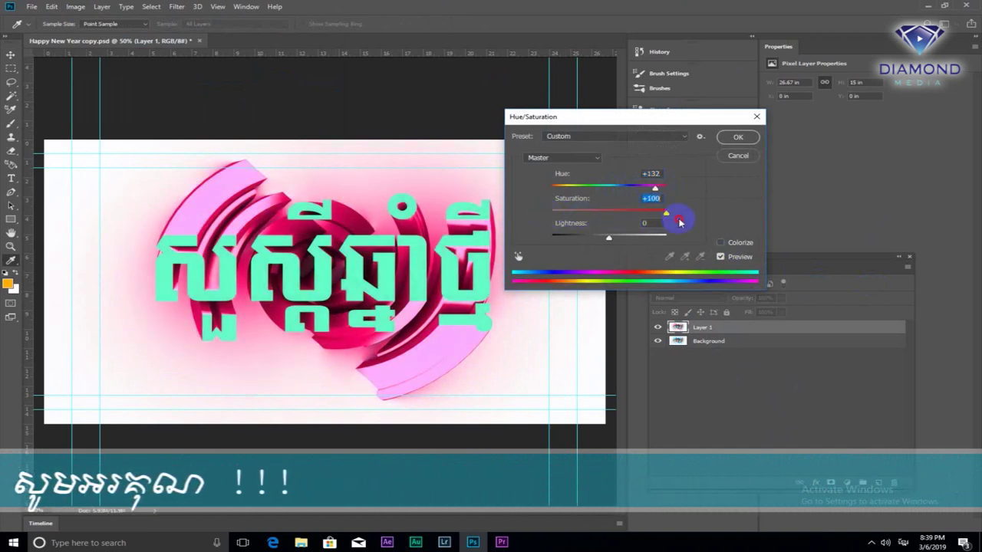
{"action": "mouse_move", "coordinate": [610, 238]}
{"action": "left_mouse_down"}
{"action": "mouse_move", "coordinate": [657, 236]}
{"action": "mouse_move", "coordinate": [574, 238]}
{"action": "mouse_move", "coordinate": [610, 237]}
{"action": "left_mouse_up"}
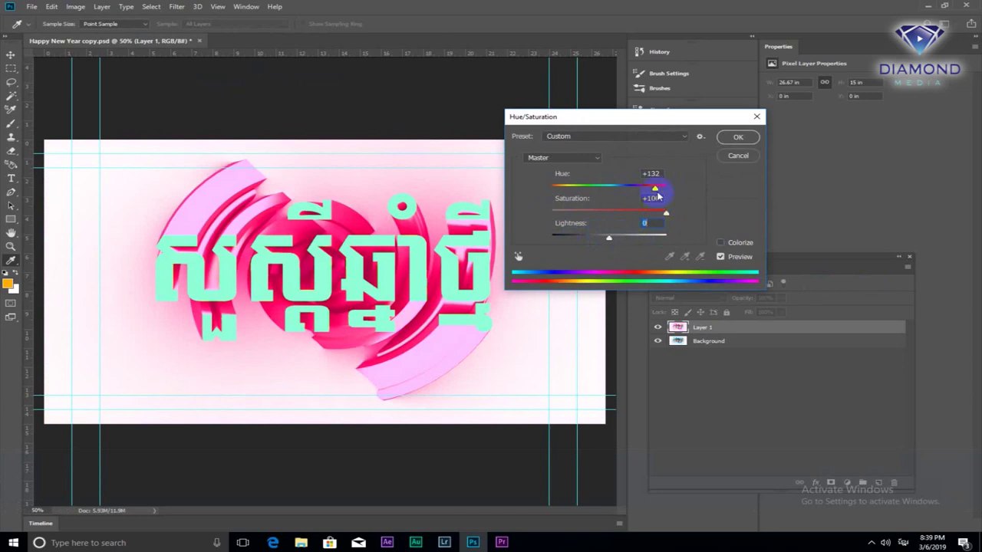
{"action": "mouse_move", "coordinate": [657, 192]}
{"action": "left_mouse_down"}
{"action": "mouse_move", "coordinate": [526, 192]}
{"action": "mouse_move", "coordinate": [650, 196]}
{"action": "left_mouse_up"}
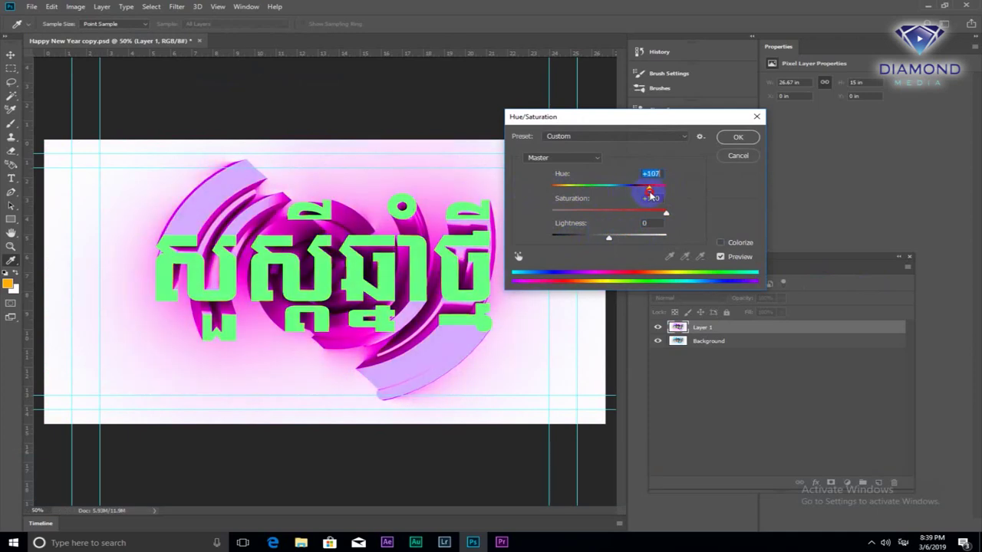
{"action": "left_click", "coordinate": [735, 140]}
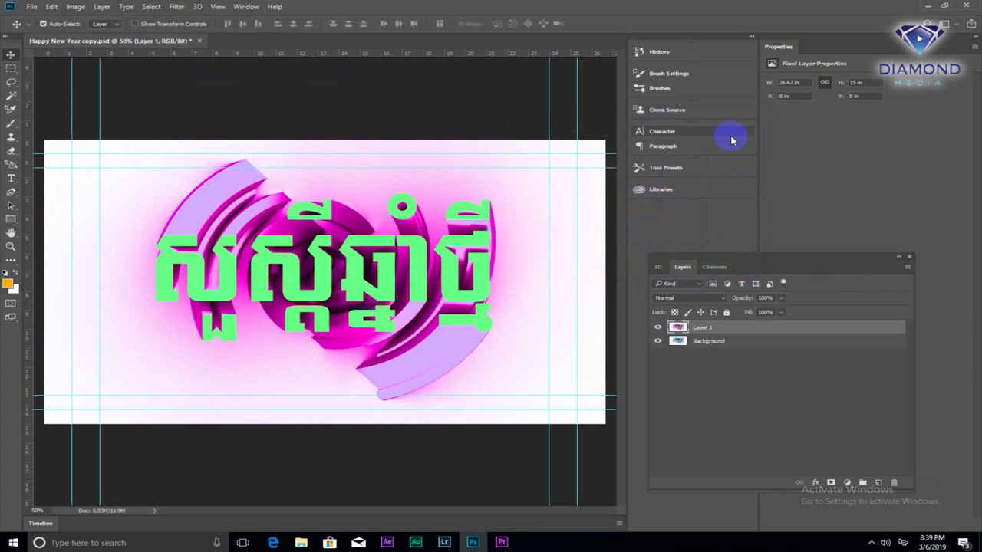
Select the lettering with the Magic Wand and fill it orange on a new layer.
{"action": "left_click", "coordinate": [12, 97]}
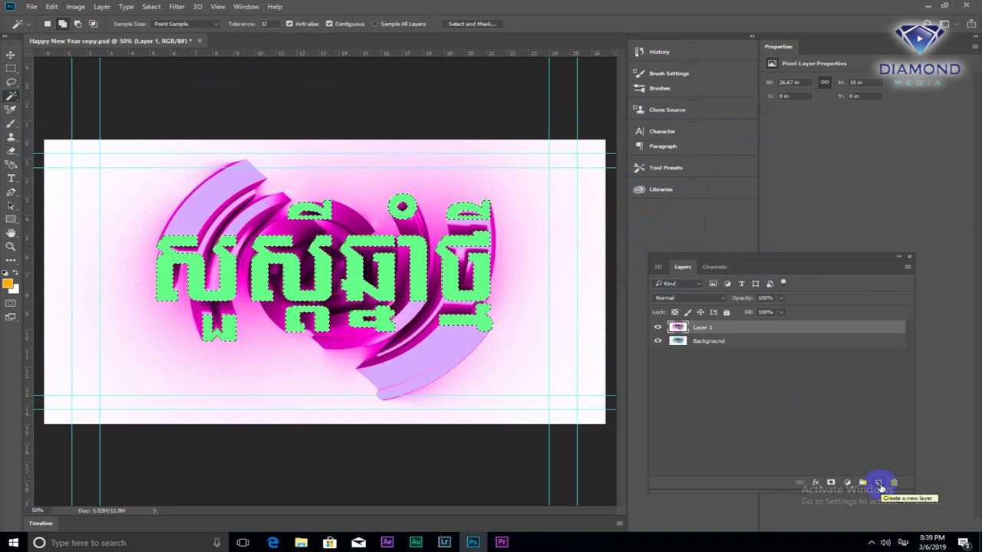
{"action": "left_click", "coordinate": [879, 485]}
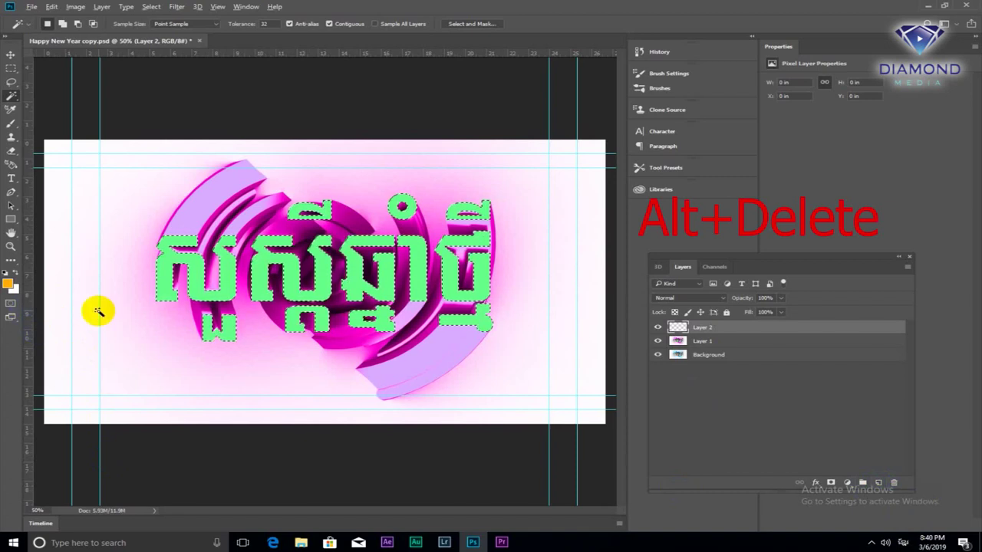
{"action": "key", "text": "alt+Delete"}
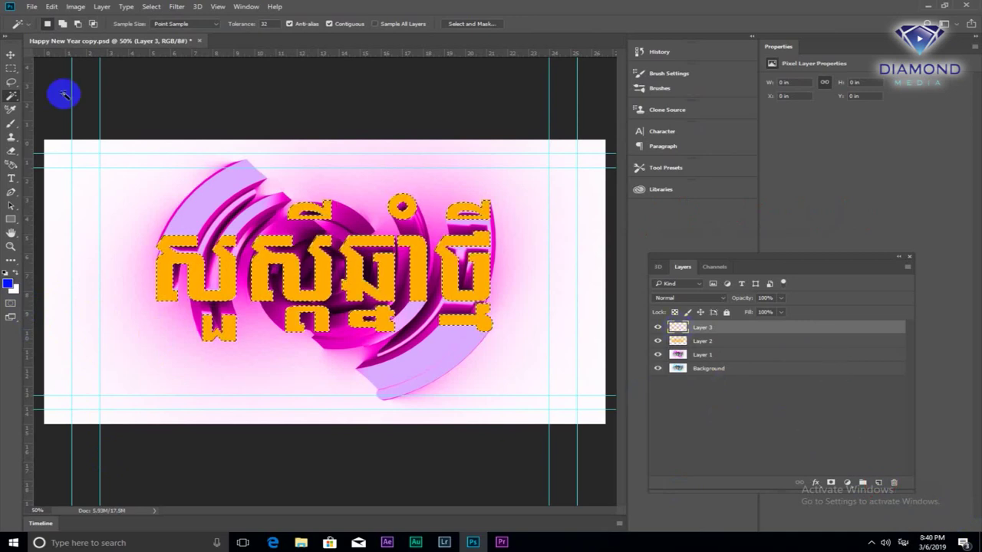
Outline the lettering with a 7 px blue centre stroke, then deselect.
{"action": "left_click", "coordinate": [51, 7]}
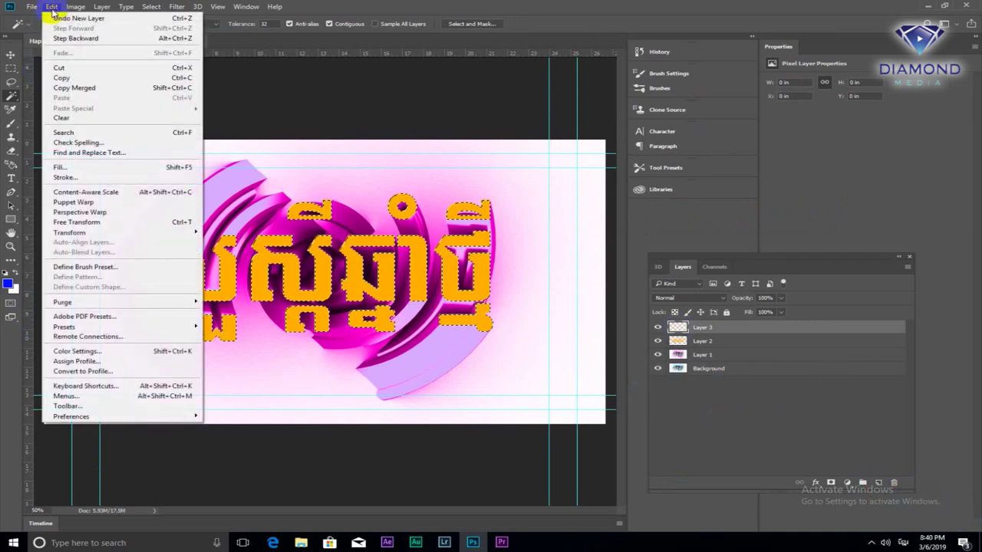
{"action": "left_click", "coordinate": [69, 177]}
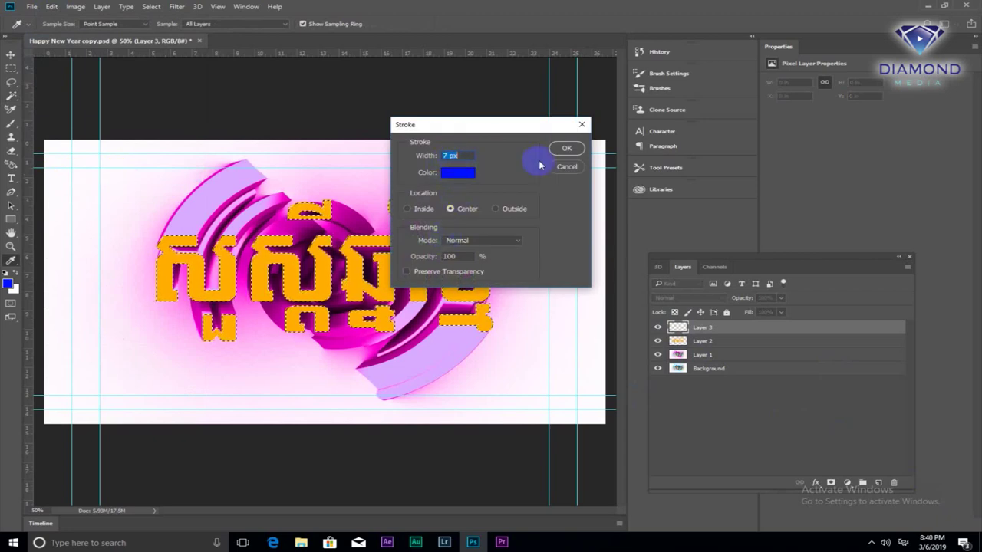
{"action": "left_click", "coordinate": [565, 150]}
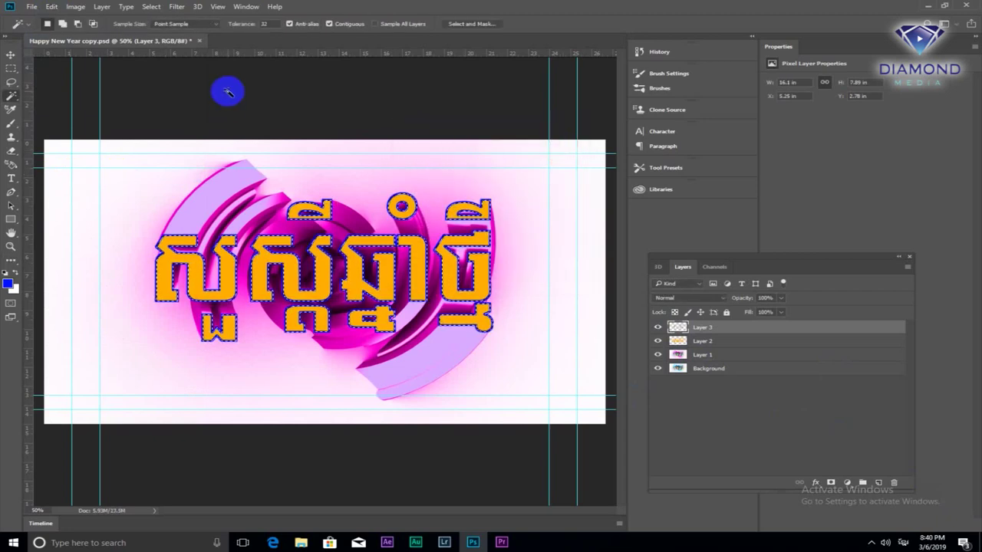
{"action": "left_click", "coordinate": [149, 7]}
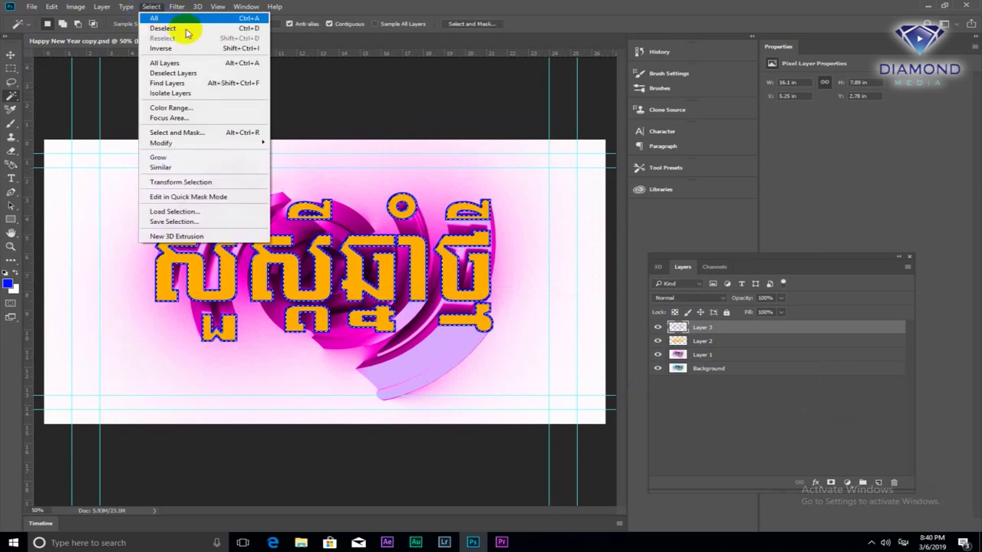
{"action": "left_click", "coordinate": [207, 31]}
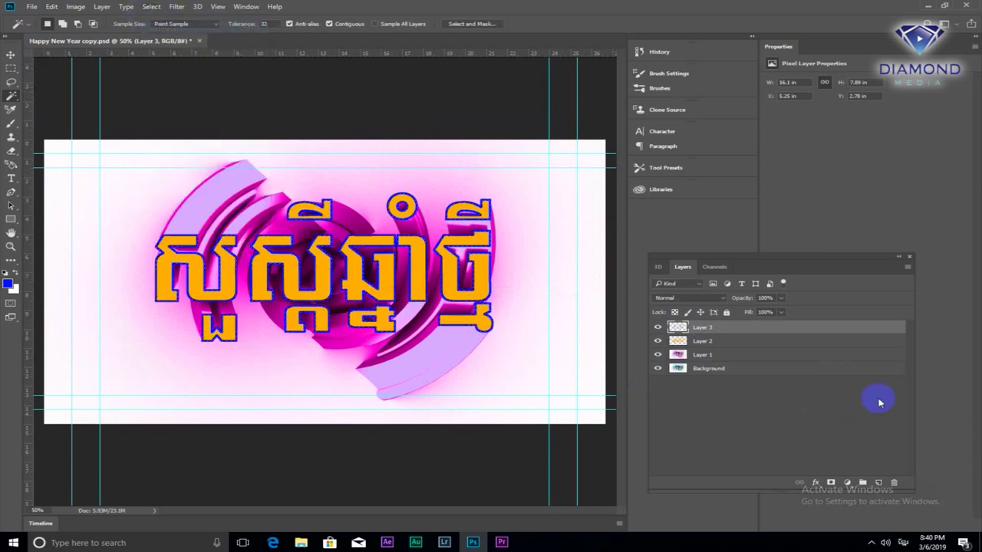
{"action": "double_click", "coordinate": [846, 328]}
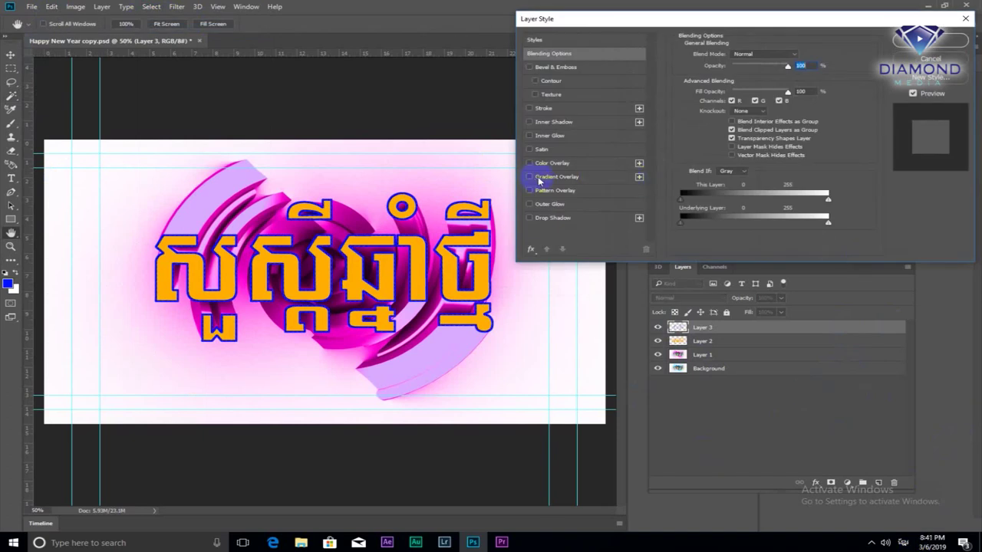
Give Layer 3 a Spectrum Gradient Overlay angled at 30°.
{"action": "left_click", "coordinate": [577, 178]}
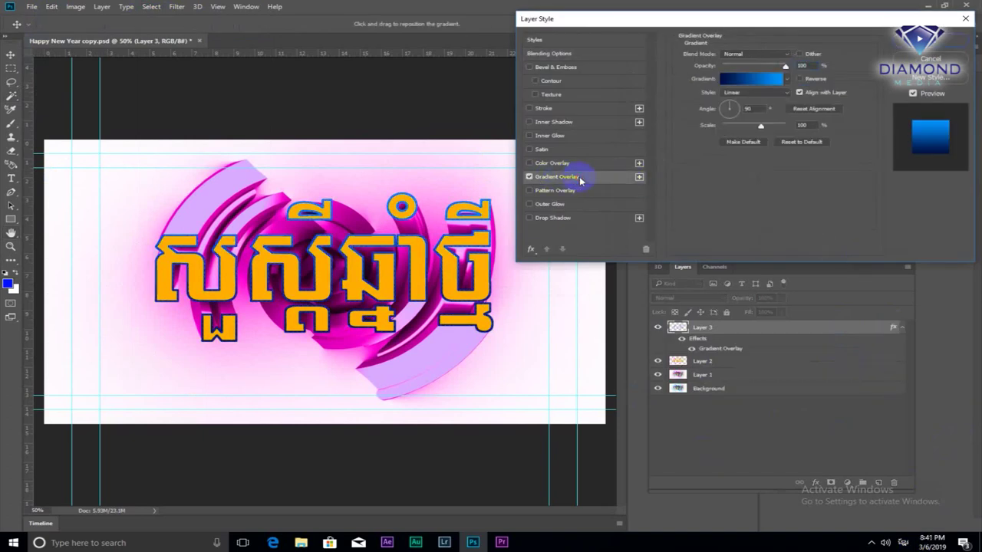
{"action": "left_click", "coordinate": [750, 79]}
{"action": "left_click", "coordinate": [662, 105]}
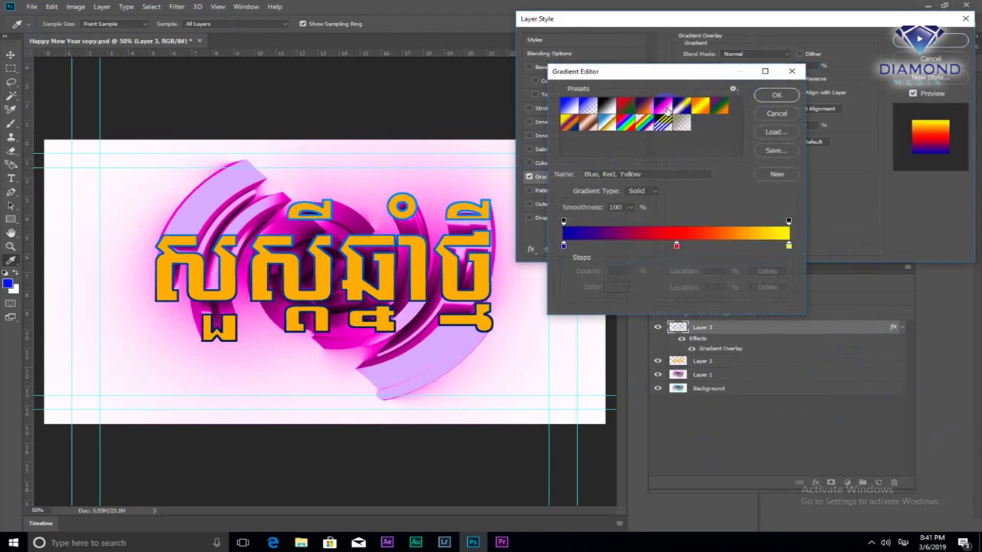
{"action": "left_click", "coordinate": [626, 123]}
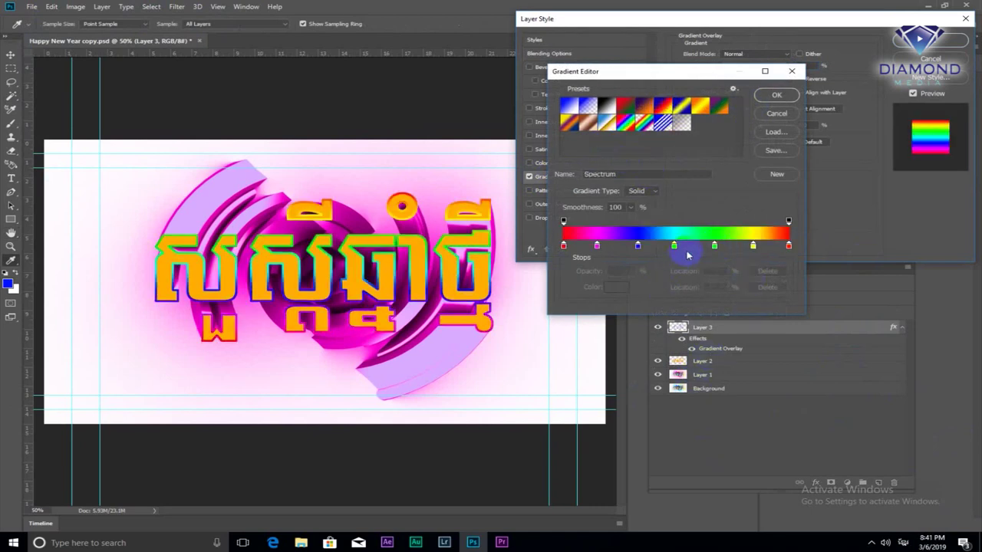
{"action": "left_click", "coordinate": [775, 96]}
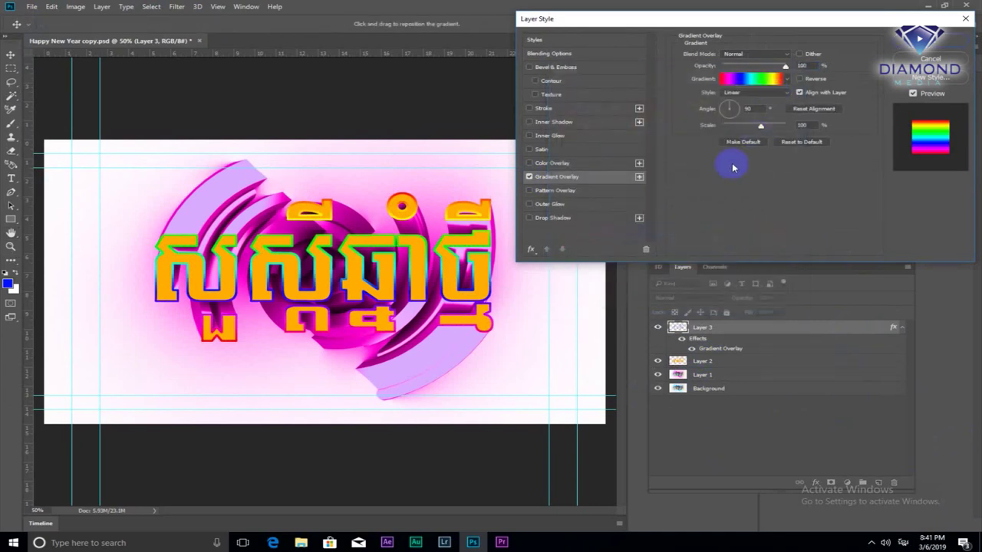
{"action": "left_click_drag", "start_coordinate": [721, 115], "coordinate": [738, 109]}
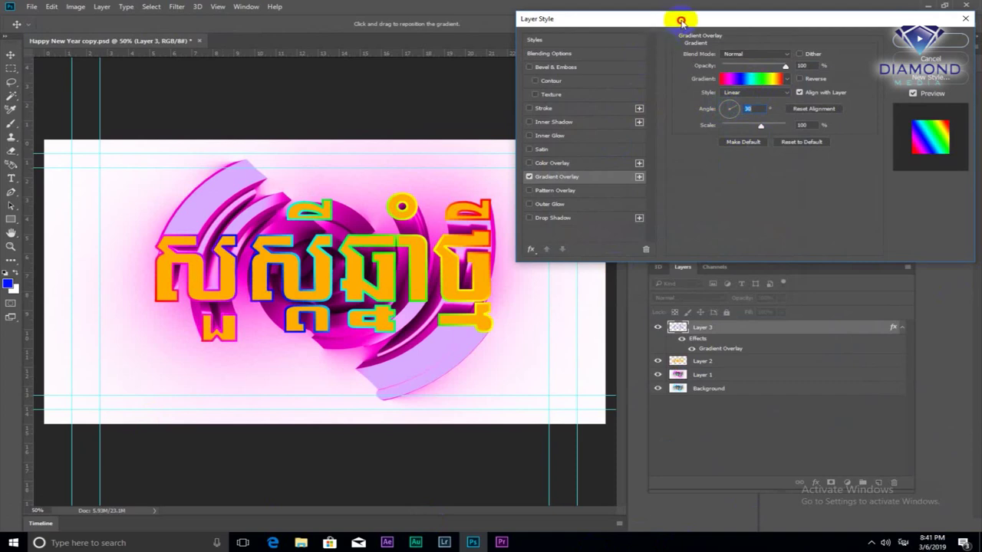
{"action": "left_click_drag", "start_coordinate": [680, 20], "coordinate": [652, 20]}
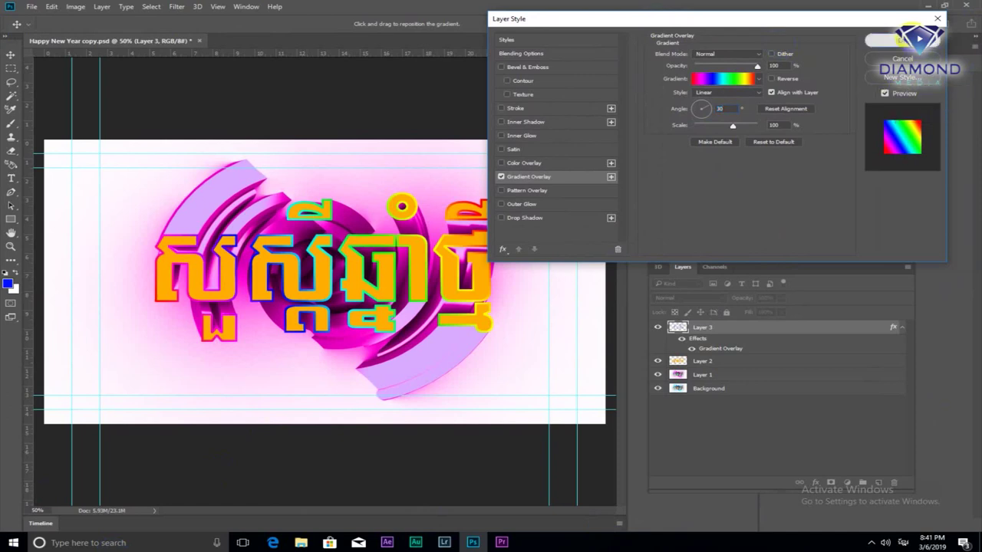
{"action": "left_click", "coordinate": [902, 39]}
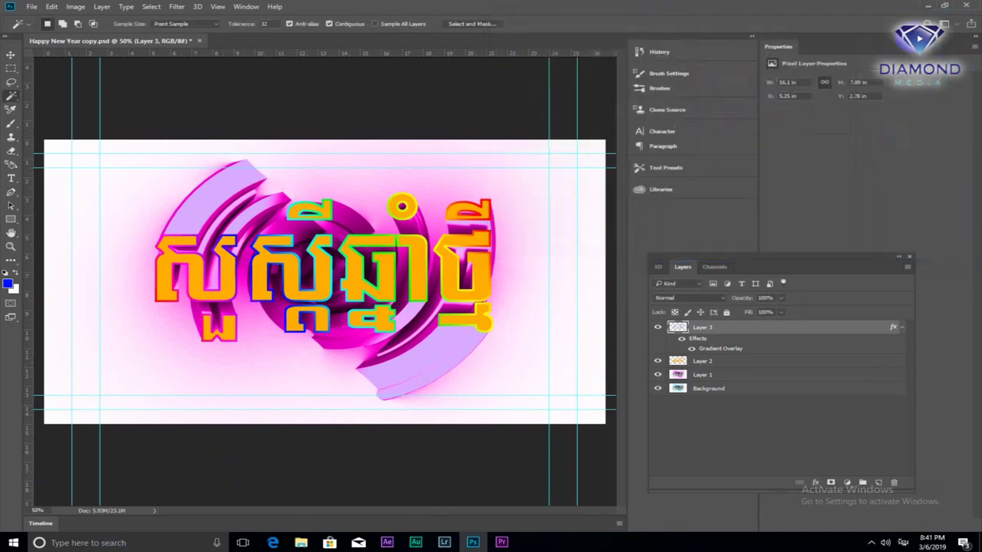
{"action": "left_click", "coordinate": [32, 7]}
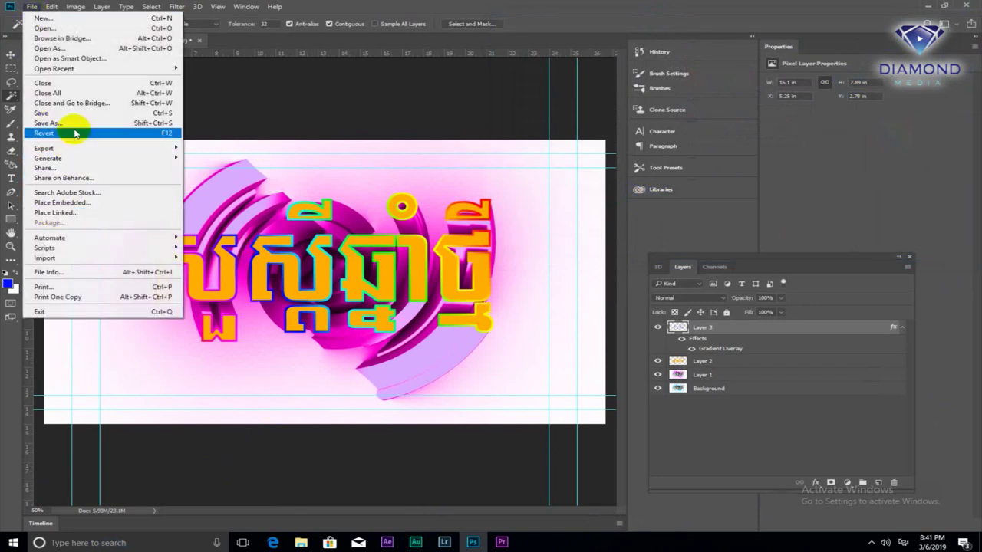
{"action": "left_click", "coordinate": [47, 122]}
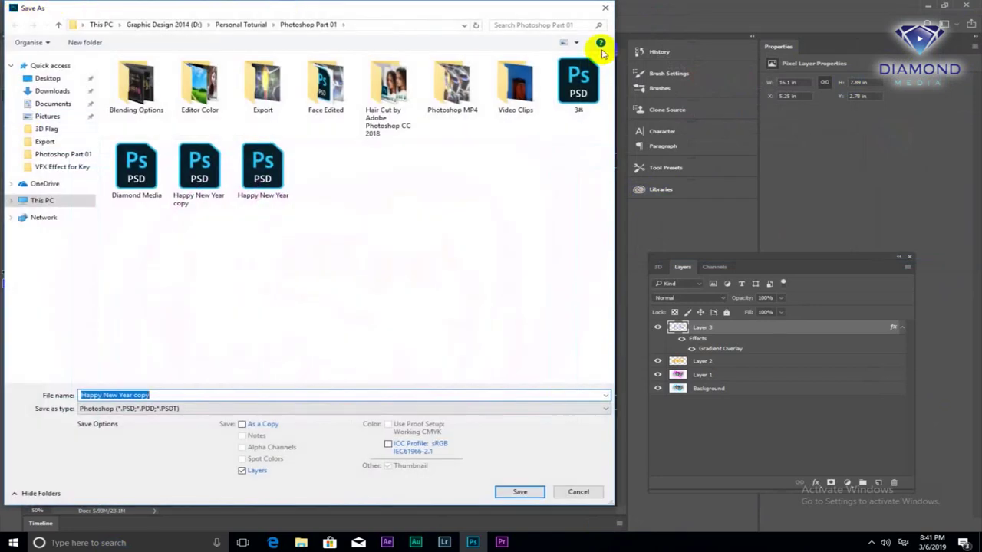
{"action": "left_click", "coordinate": [577, 495]}
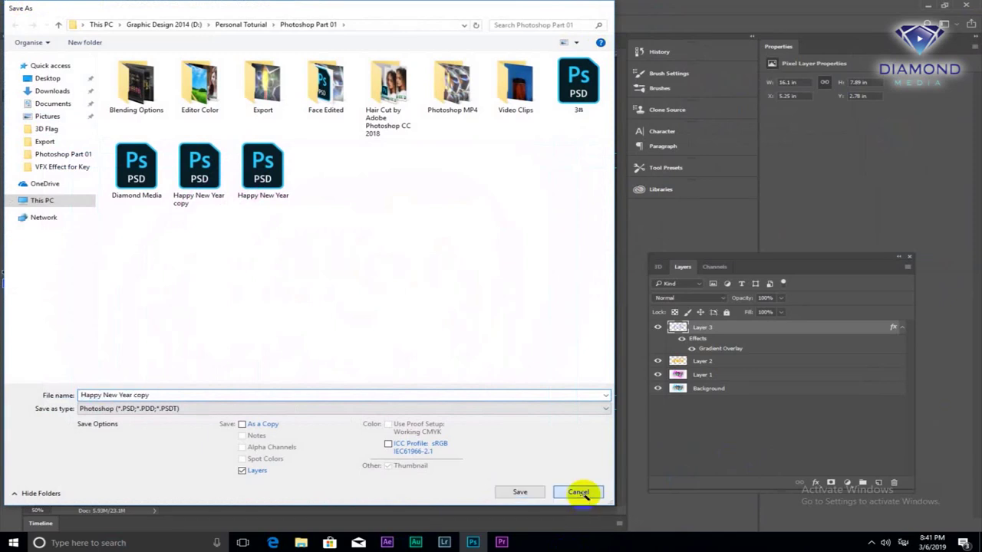